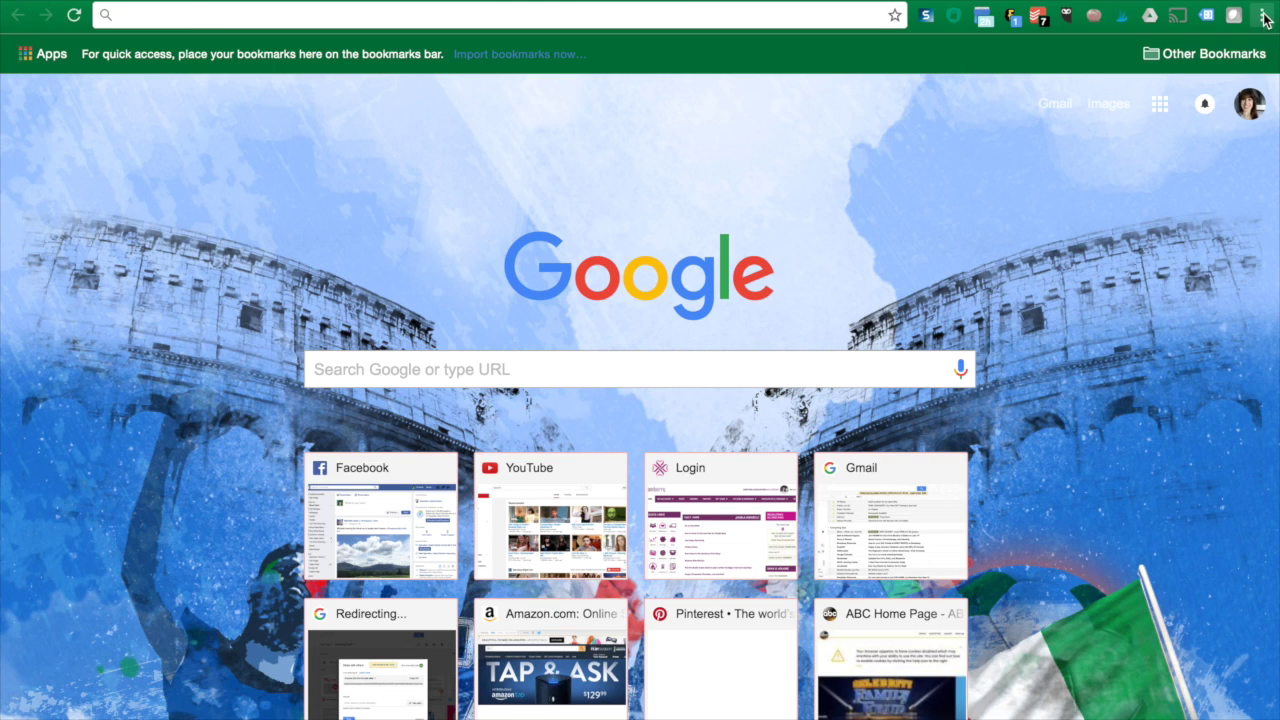
Step: Open Chrome's Settings page from the browser's main menu
{"action": "left_click", "coordinate": [1263, 16]}
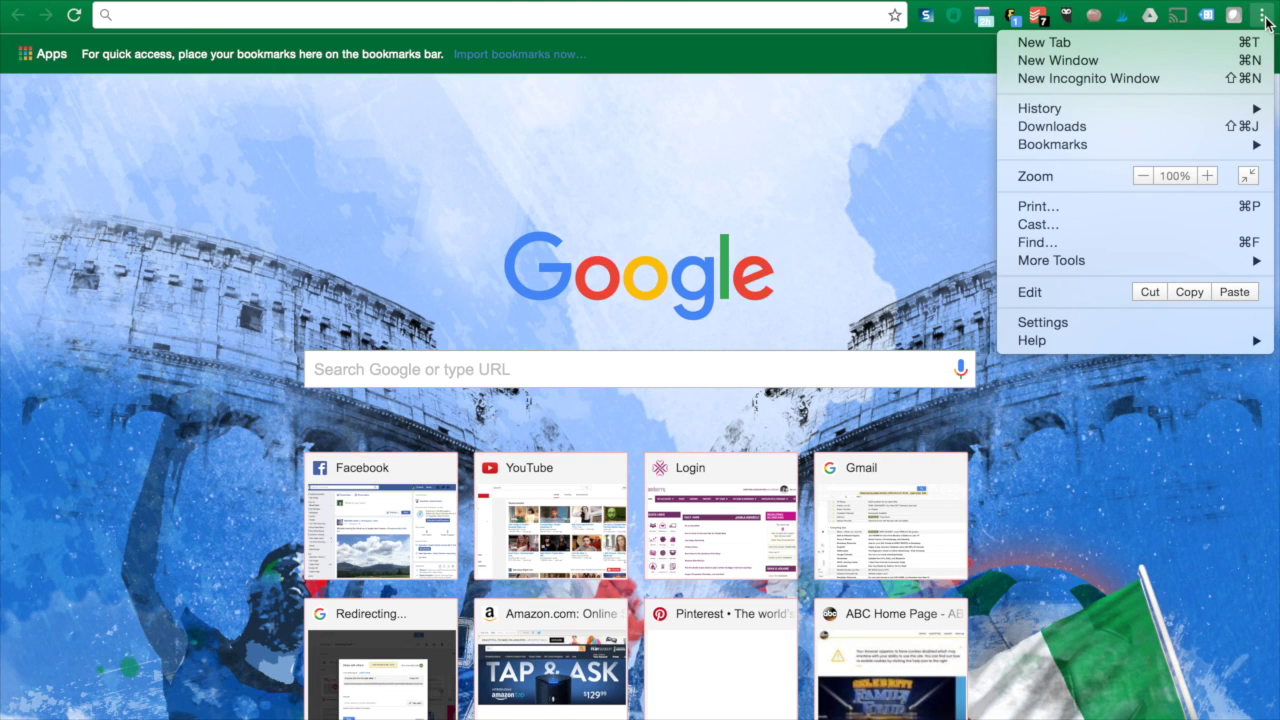
{"action": "left_click", "coordinate": [1055, 325]}
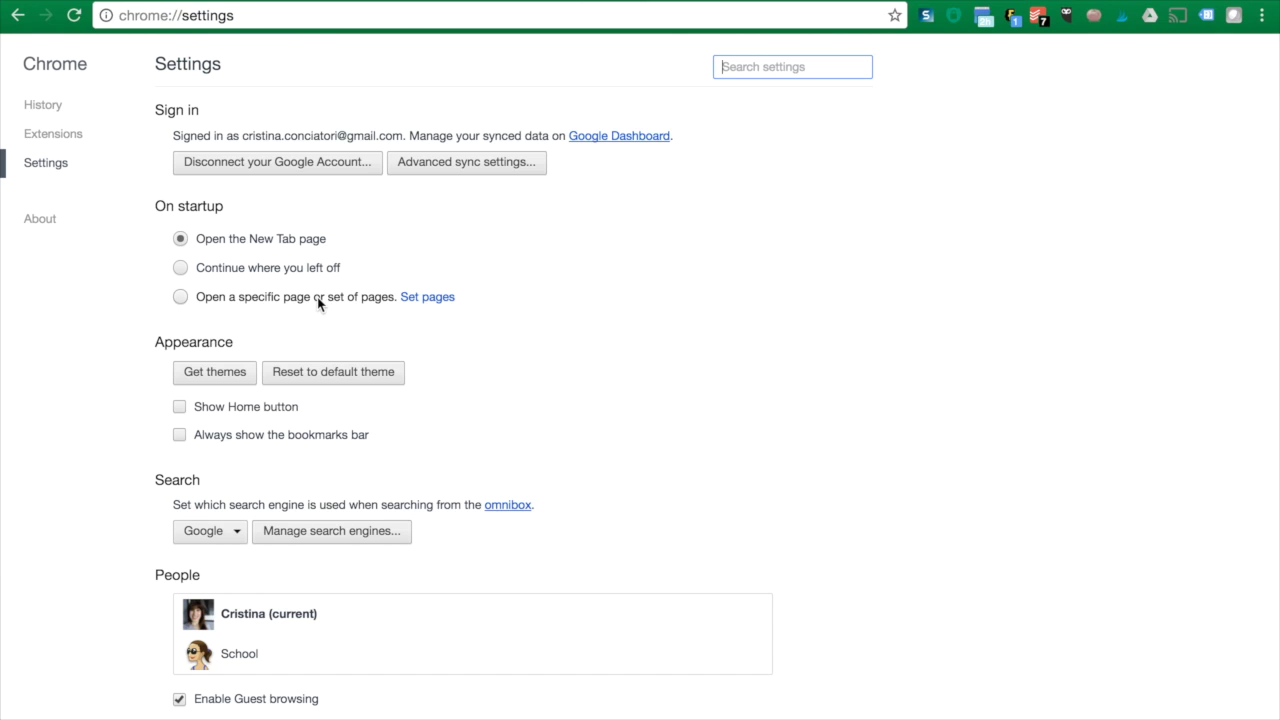
{"action": "left_click", "coordinate": [431, 301]}
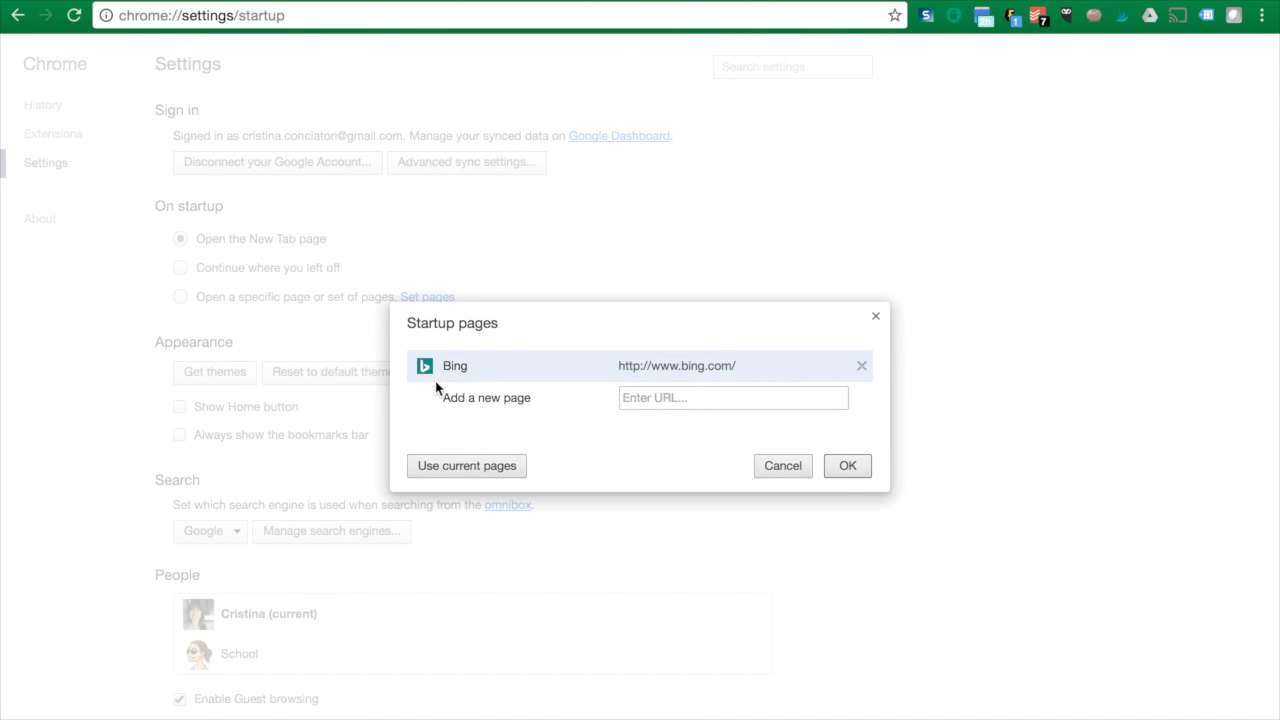
{"action": "left_click", "coordinate": [701, 398]}
{"action": "type", "text": "www.go"}
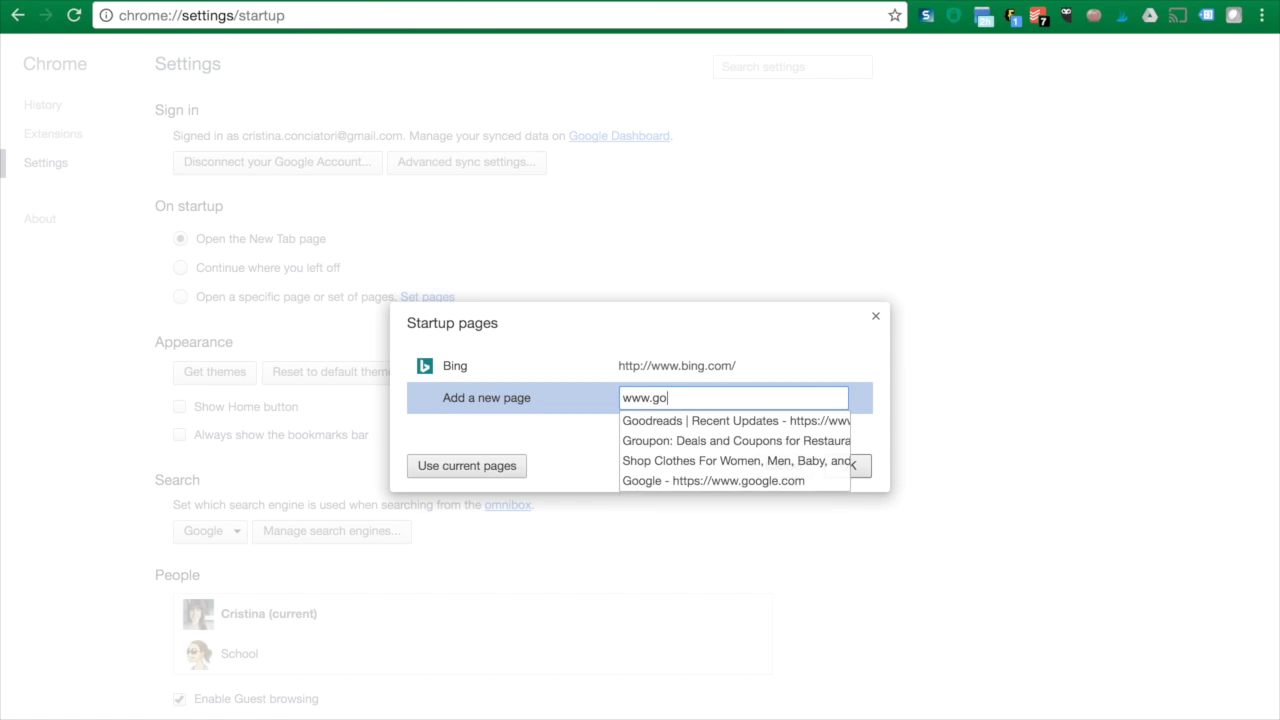
{"action": "type", "text": "ogle.com/"}
{"action": "key", "text": "Return"}
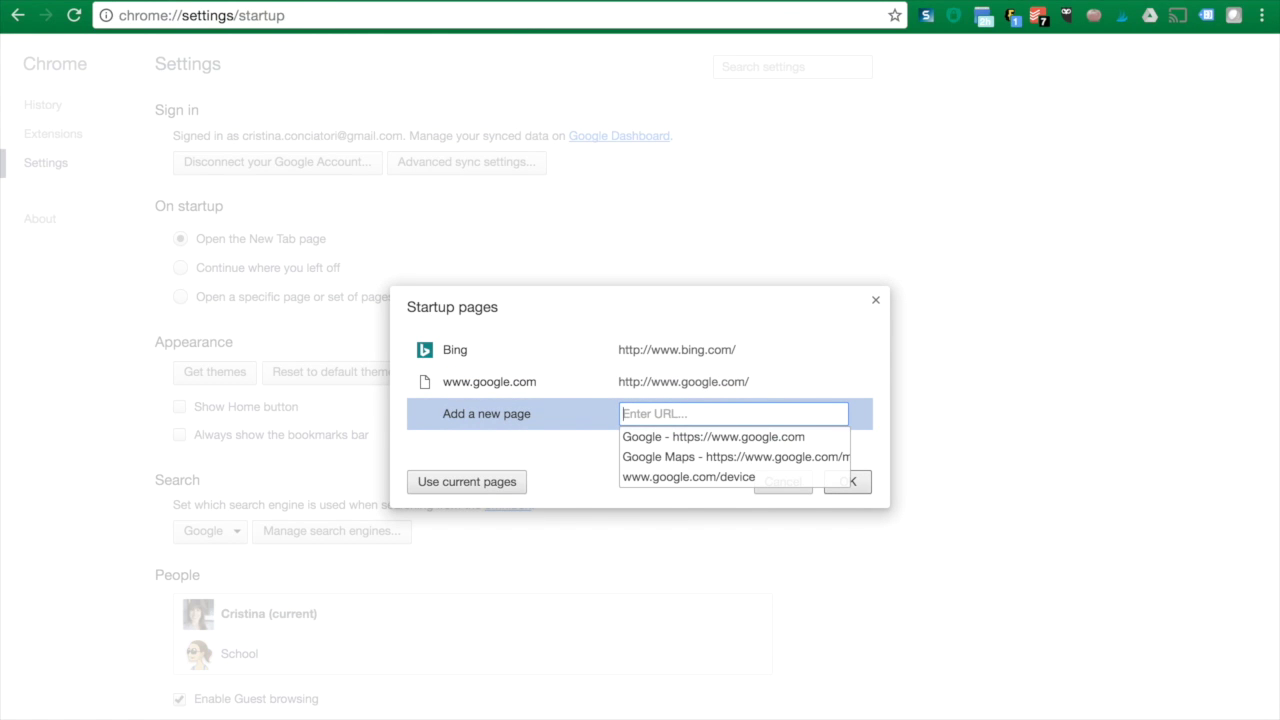
{"action": "type", "text": "www.f"}
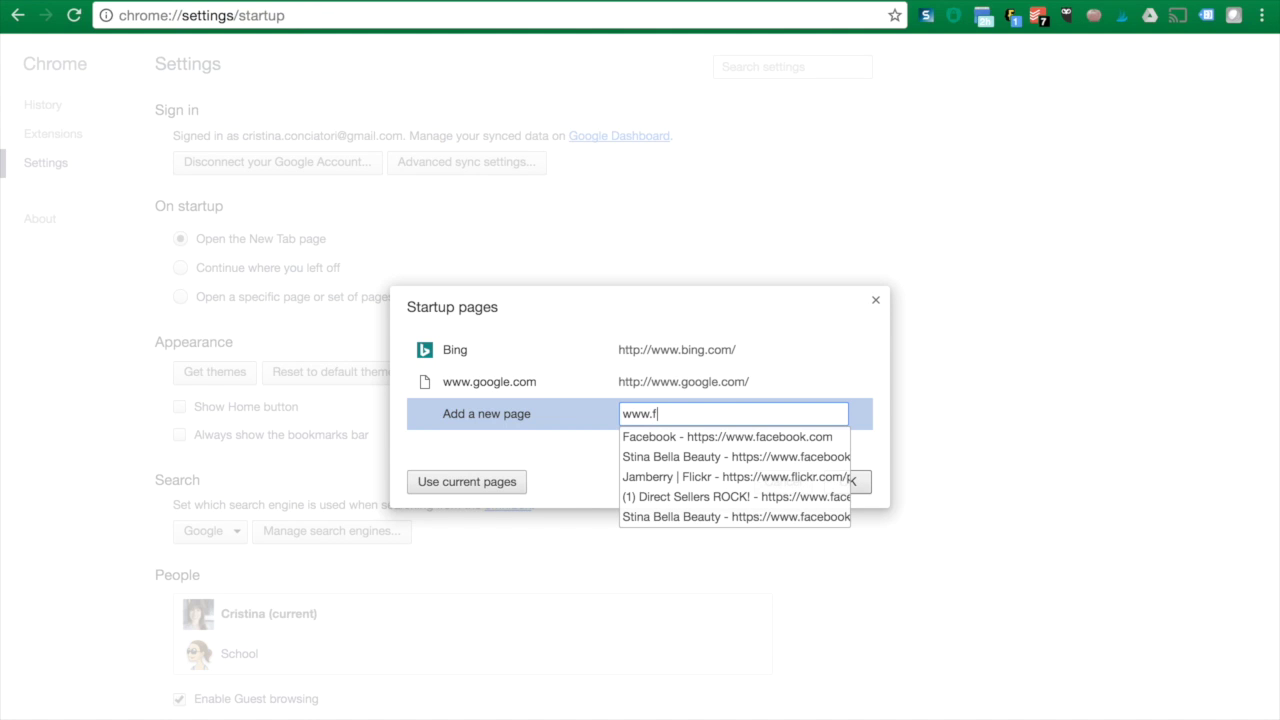
{"action": "left_click", "coordinate": [738, 438]}
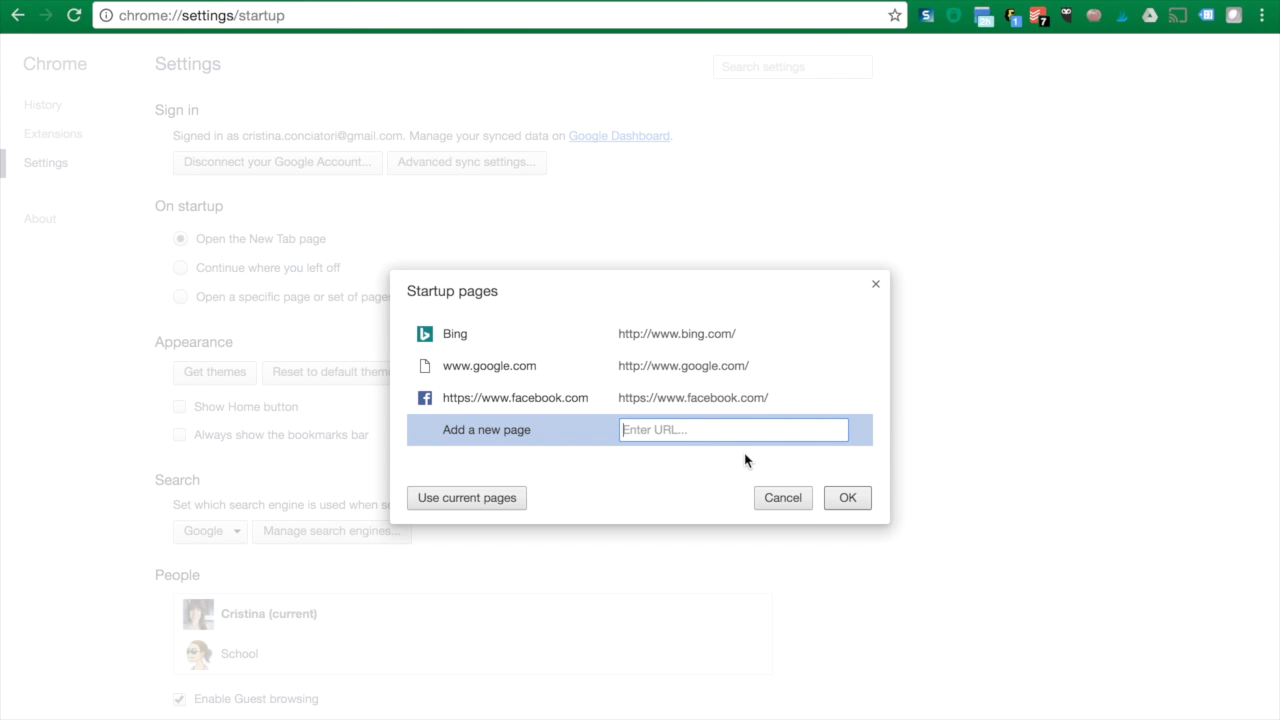
{"action": "left_click", "coordinate": [793, 497]}
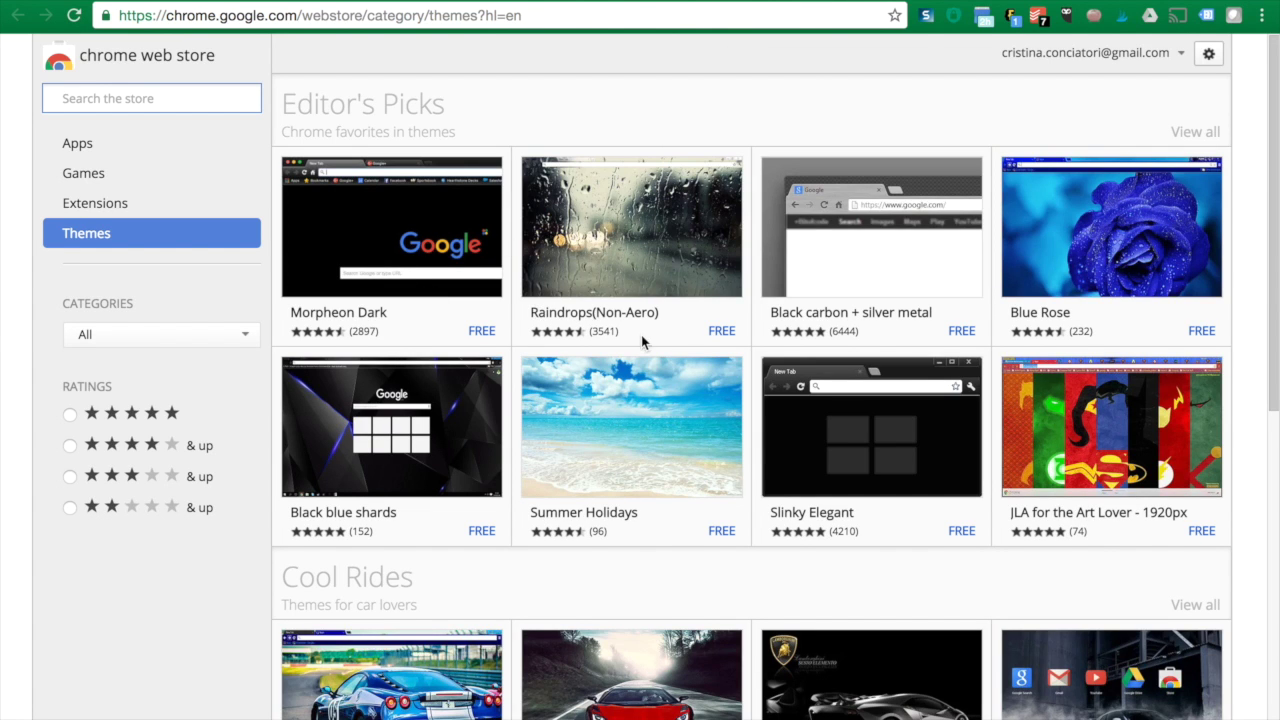
Step: Scroll through the Themes gallery and view all of the Cats of Chrome collection
{"action": "scroll", "coordinate": [622, 335], "scroll_direction": "down", "scroll_amount": 3}
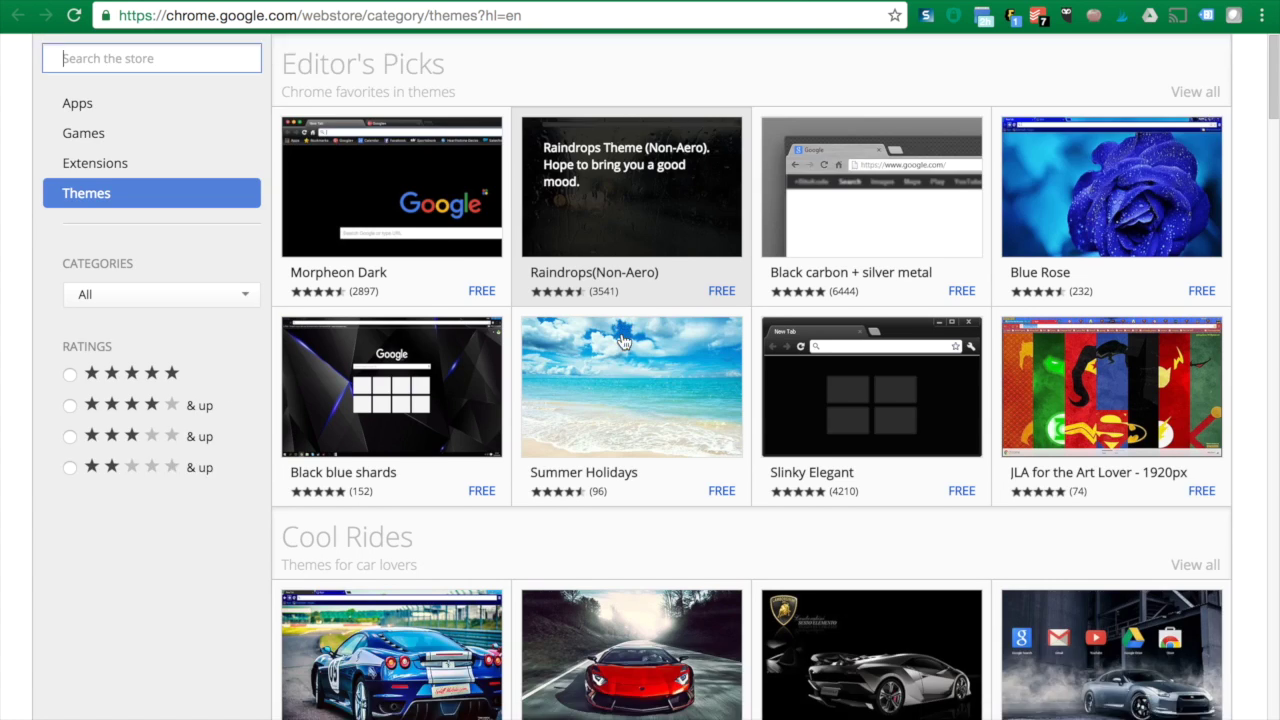
{"action": "scroll", "coordinate": [624, 342], "scroll_direction": "down", "scroll_amount": 14}
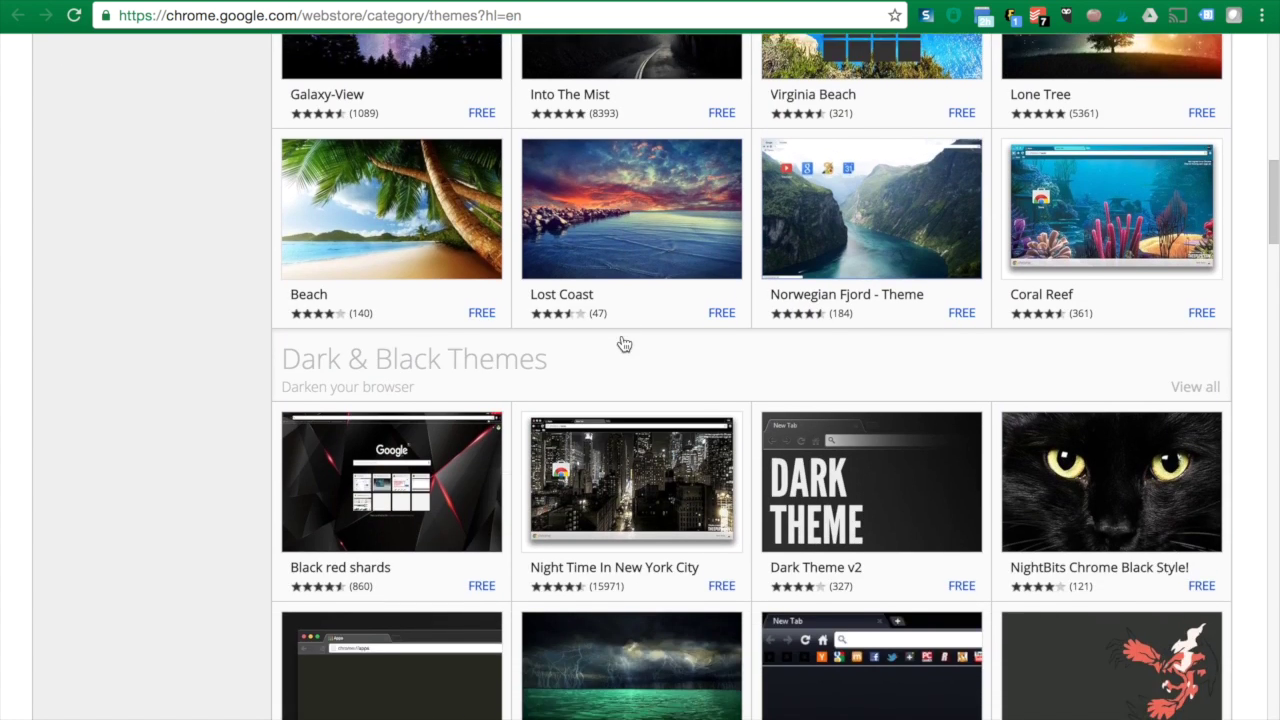
{"action": "scroll", "coordinate": [622, 343], "scroll_direction": "down", "scroll_amount": 5}
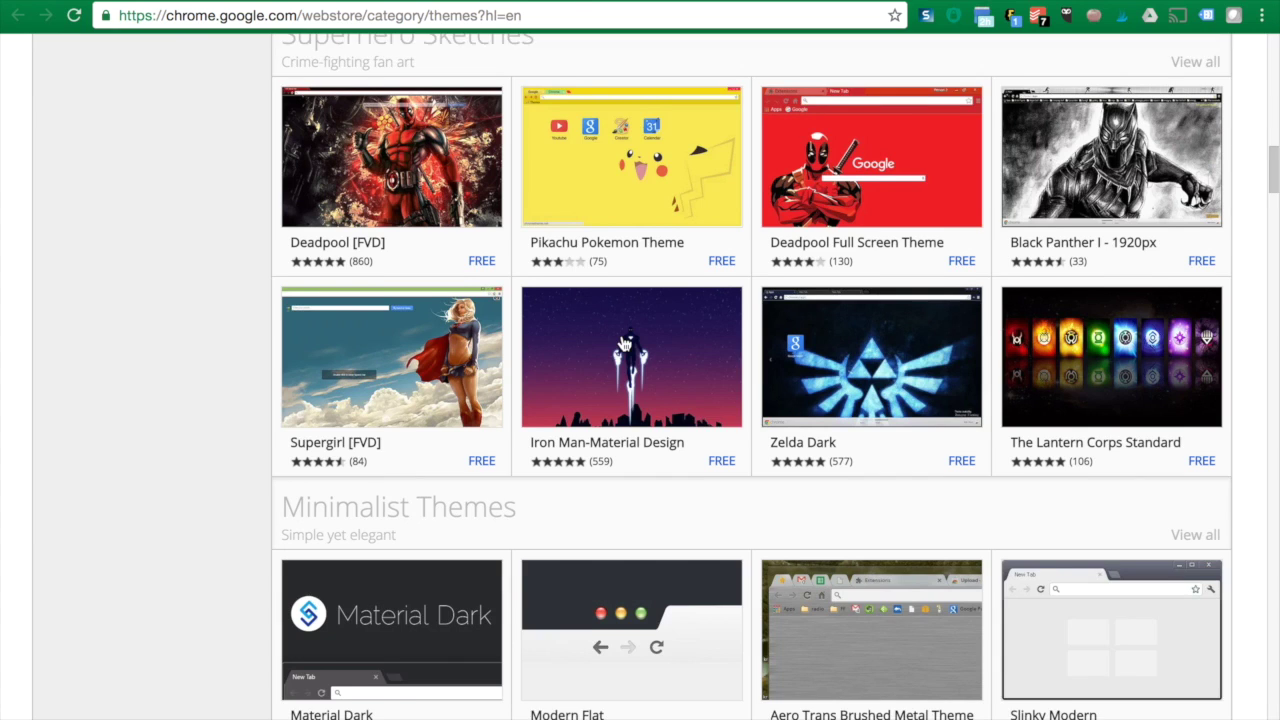
{"action": "scroll", "coordinate": [622, 343], "scroll_direction": "down", "scroll_amount": 10}
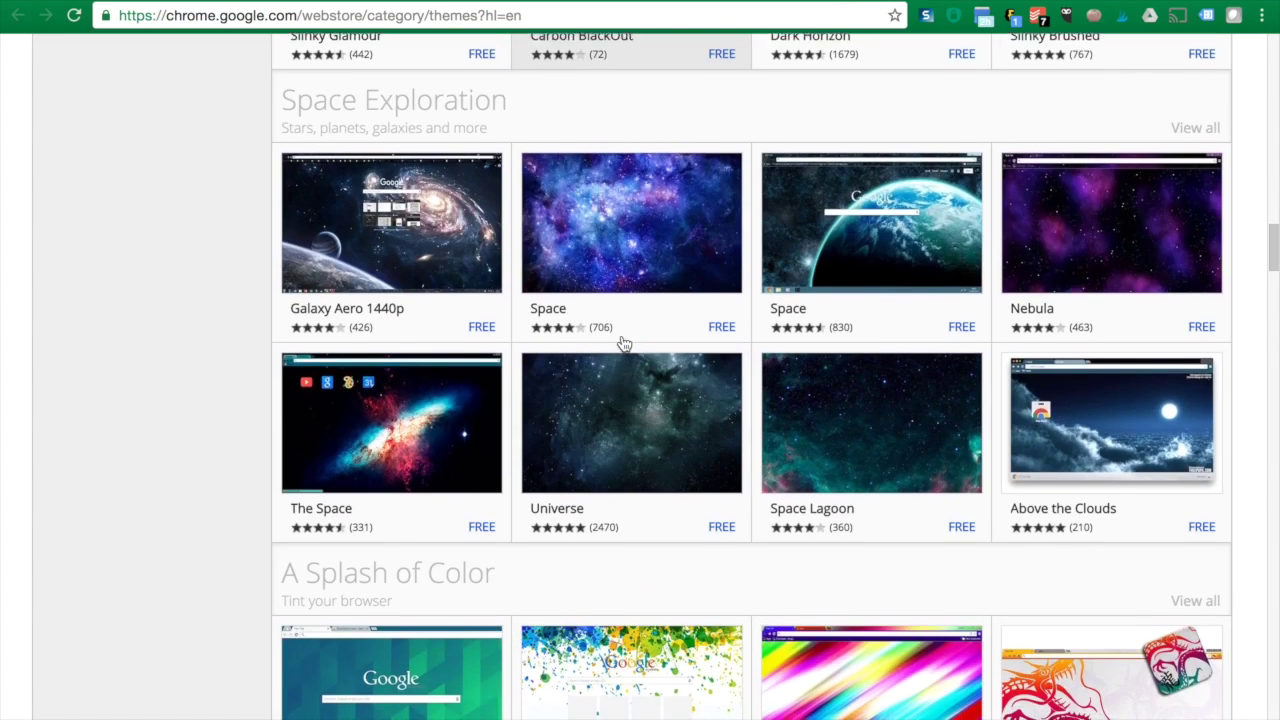
{"action": "scroll", "coordinate": [624, 344], "scroll_direction": "down", "scroll_amount": 11}
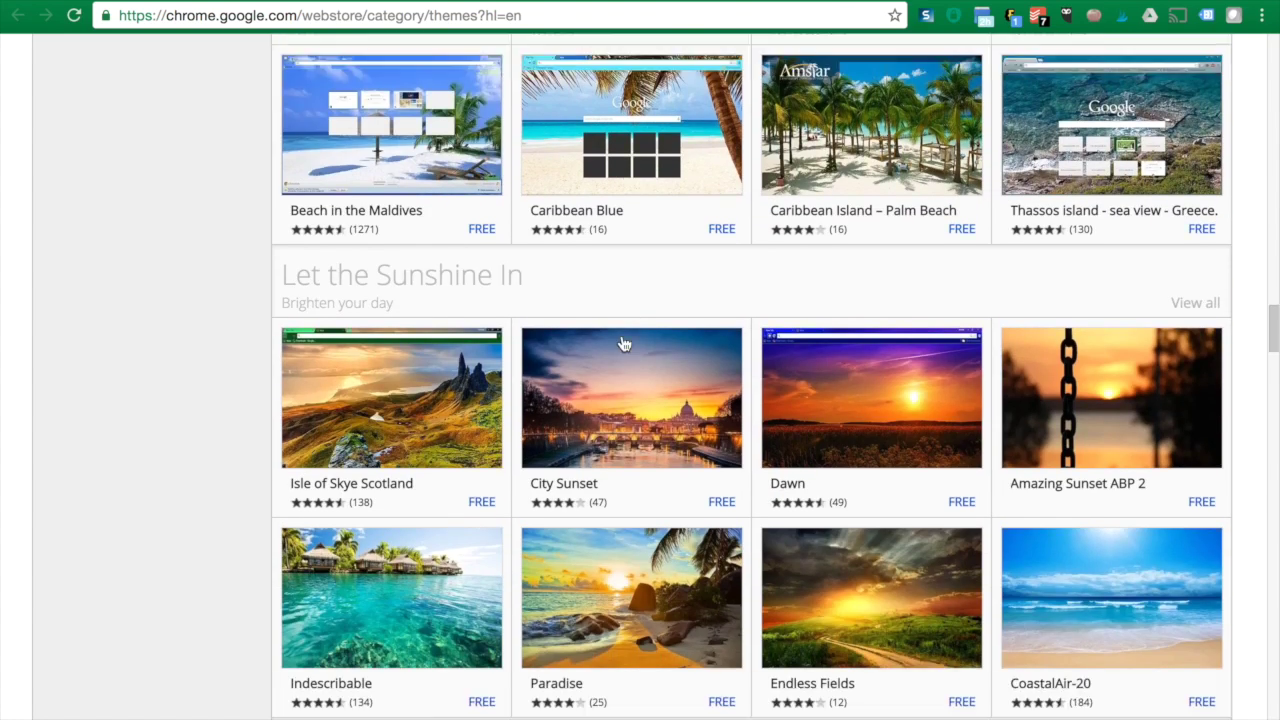
{"action": "scroll", "coordinate": [622, 343], "scroll_direction": "down", "scroll_amount": 6}
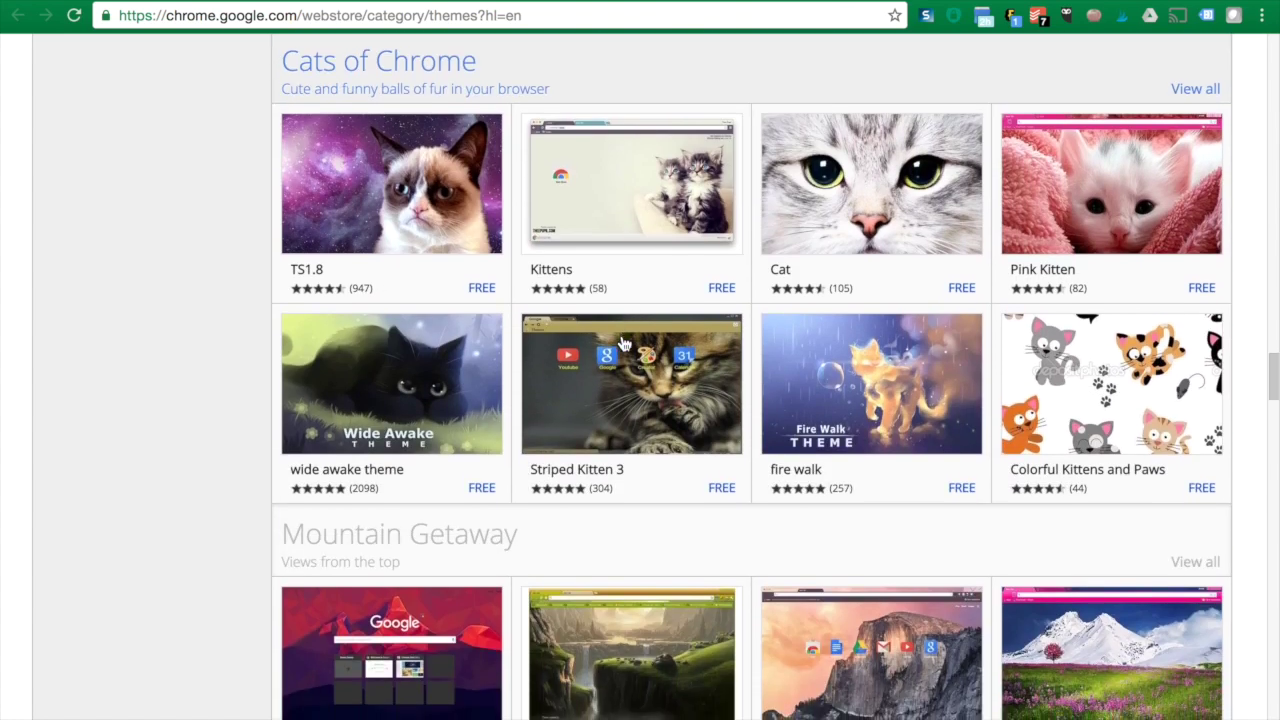
{"action": "scroll", "coordinate": [622, 343], "scroll_direction": "up", "scroll_amount": 3}
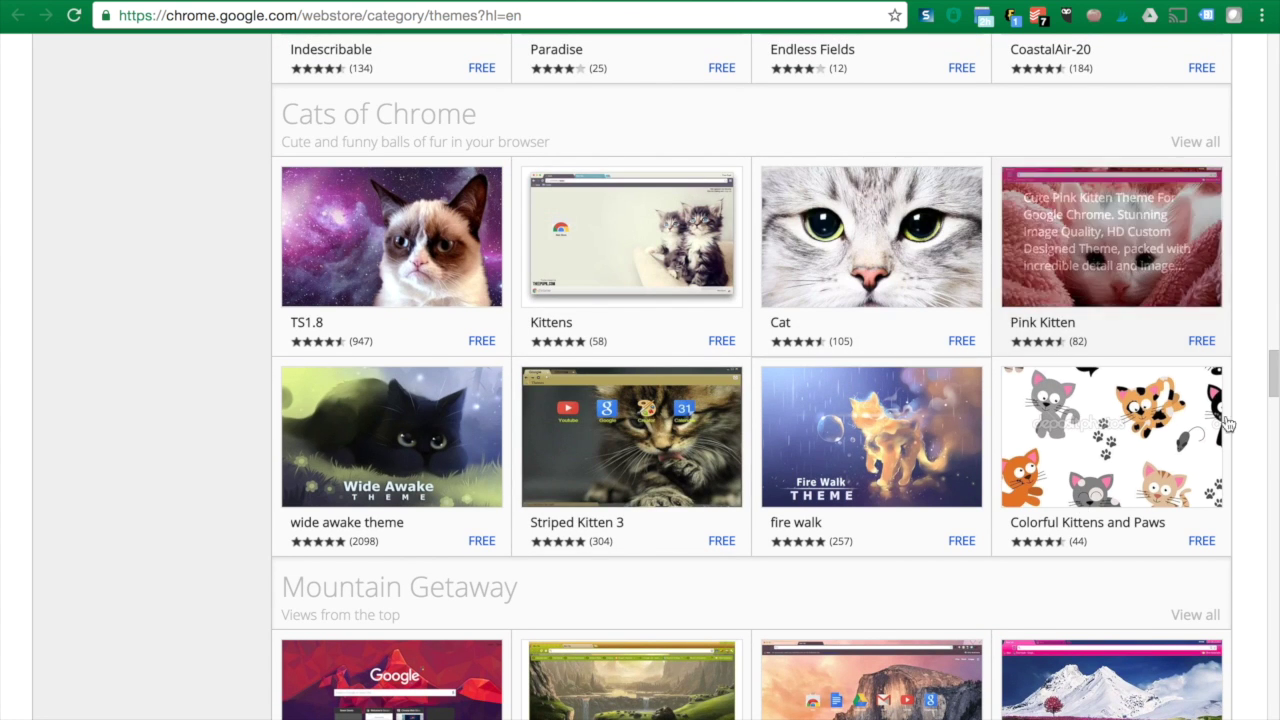
{"action": "left_click", "coordinate": [1201, 147]}
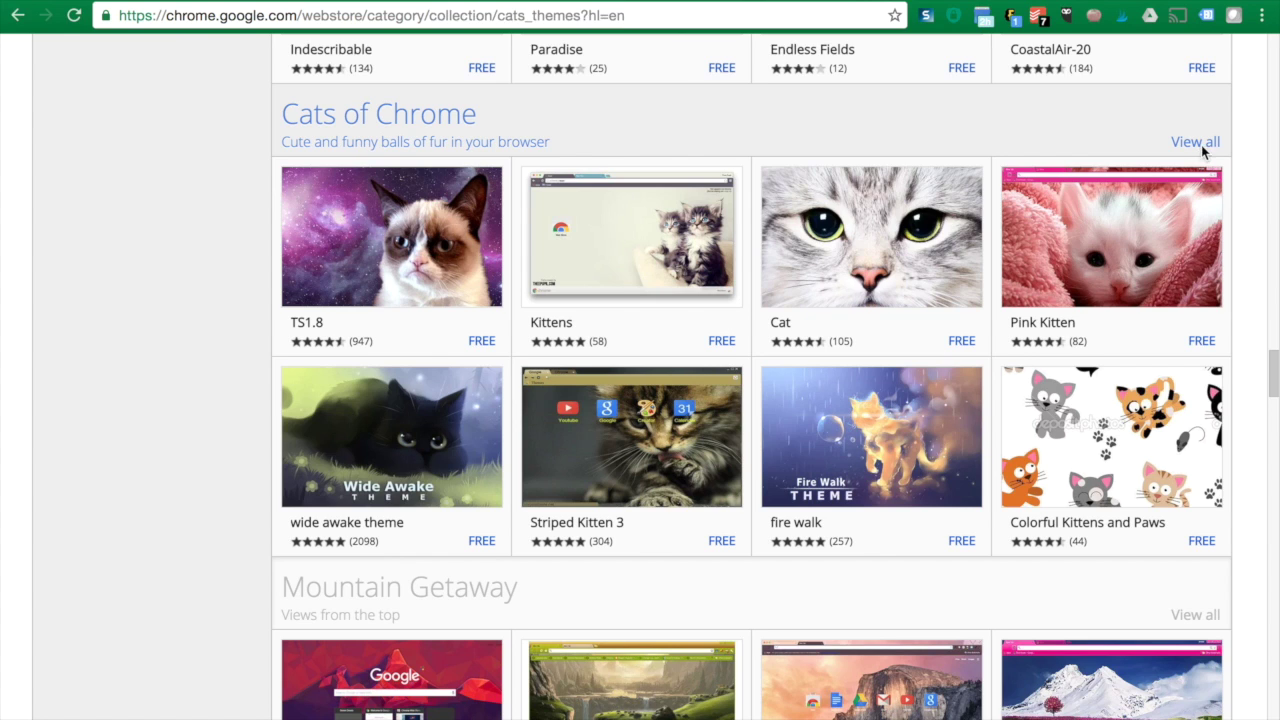
Step: Preview the Morpheon Dark theme's details, then close them
{"action": "scroll", "coordinate": [892, 235], "scroll_direction": "down", "scroll_amount": 3}
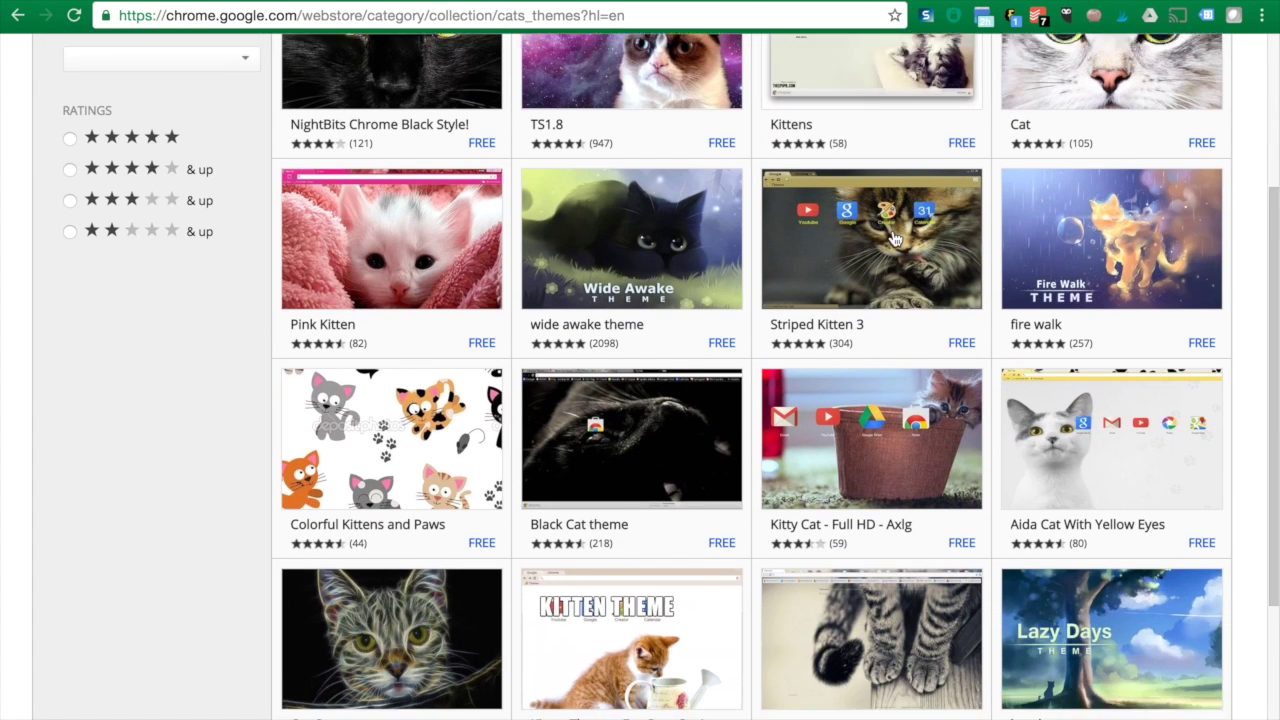
{"action": "scroll", "coordinate": [895, 238], "scroll_direction": "down", "scroll_amount": 5}
{"action": "scroll", "coordinate": [895, 238], "scroll_direction": "up", "scroll_amount": 4}
{"action": "scroll", "coordinate": [895, 238], "scroll_direction": "left", "scroll_amount": 5}
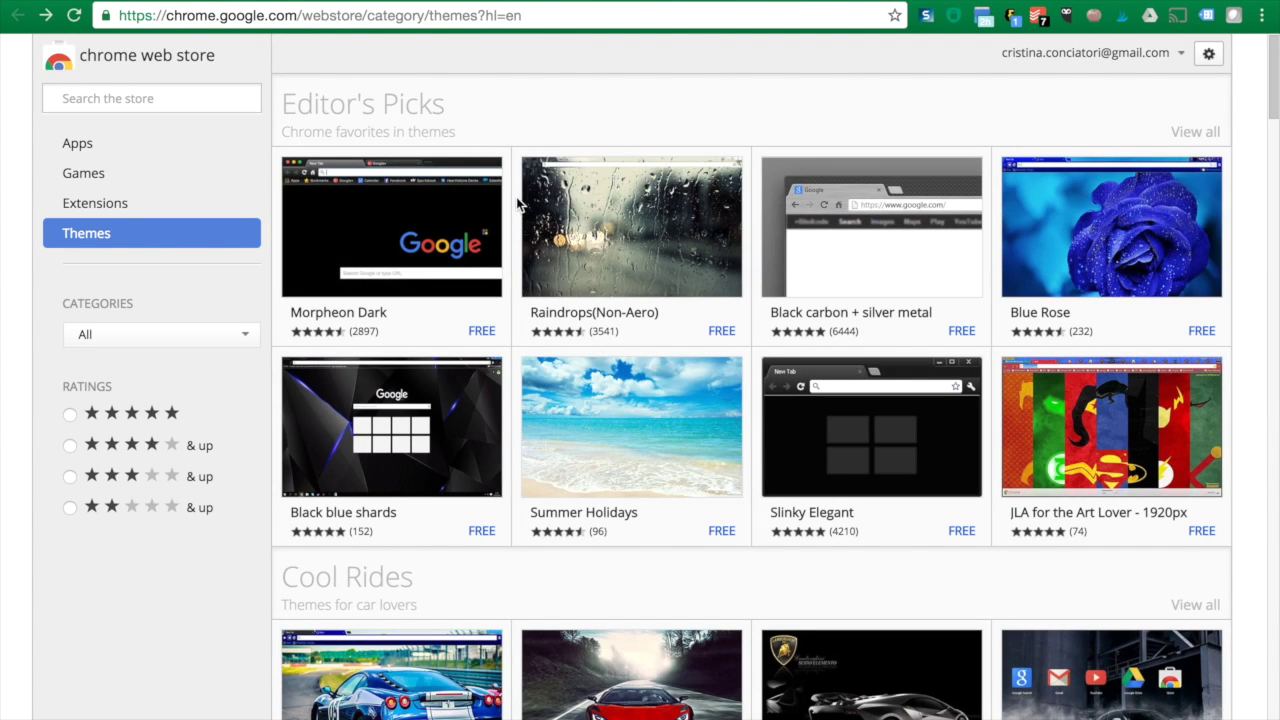
{"action": "left_click", "coordinate": [438, 214]}
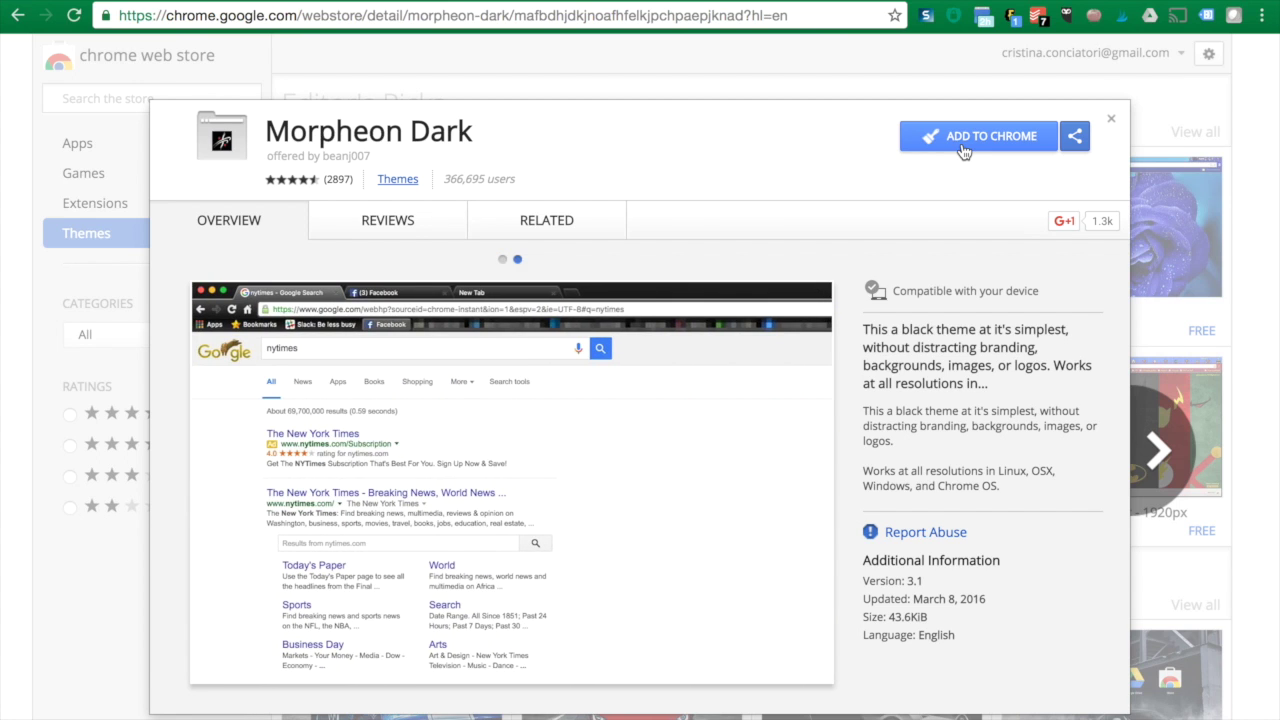
{"action": "left_click", "coordinate": [1112, 121]}
Step: Close the Web Store tab and toggle Show Home button on and off twice, leaving it off
{"action": "mouse_move", "coordinate": [521, 8]}
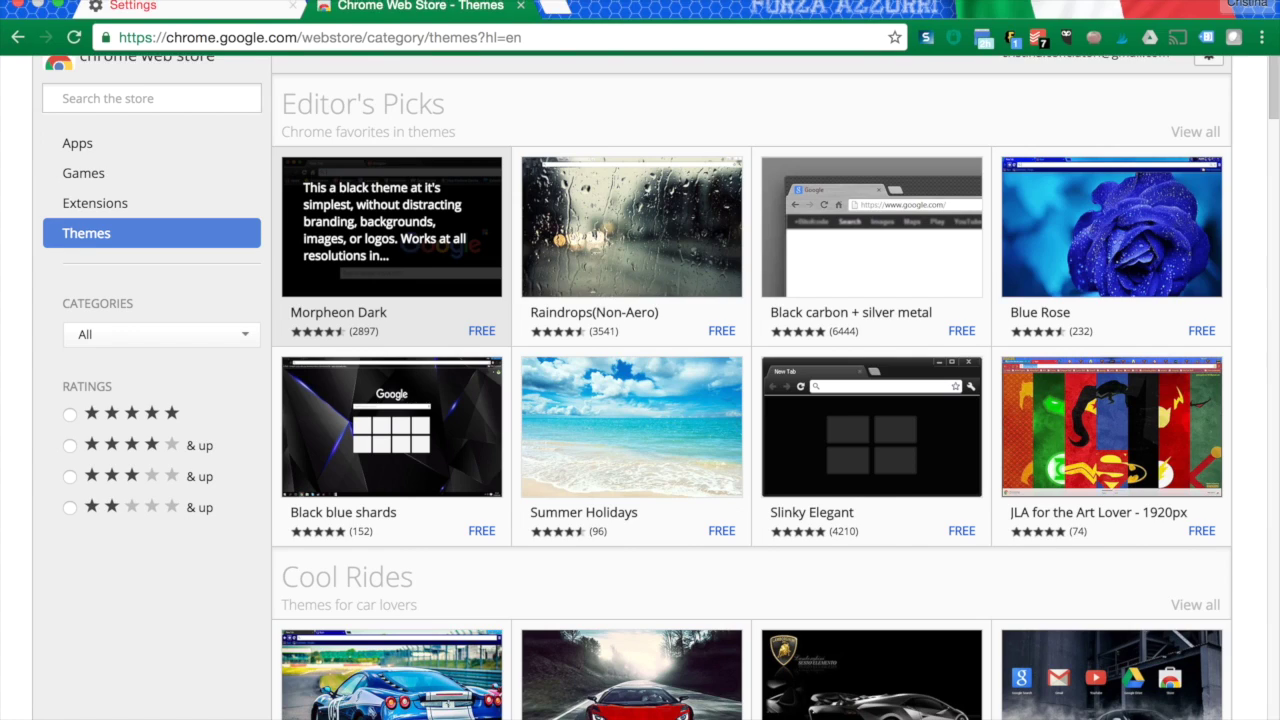
{"action": "left_click", "coordinate": [521, 8]}
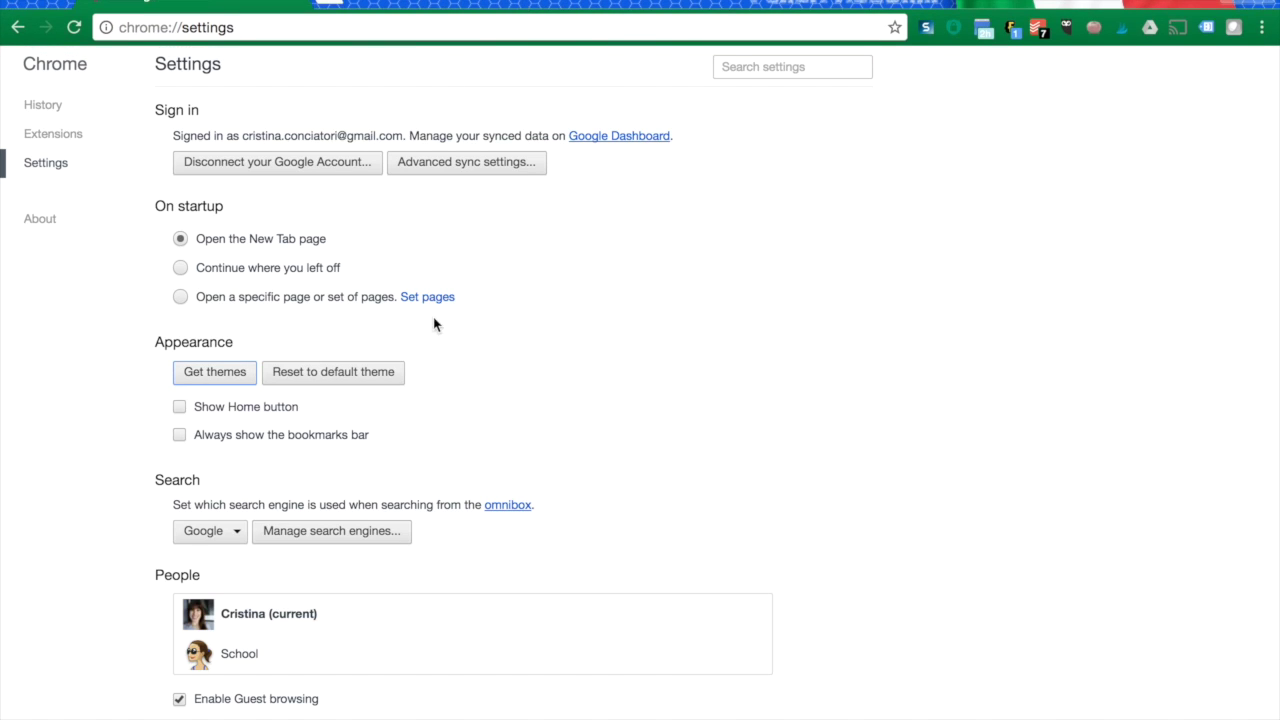
{"action": "left_click", "coordinate": [272, 405]}
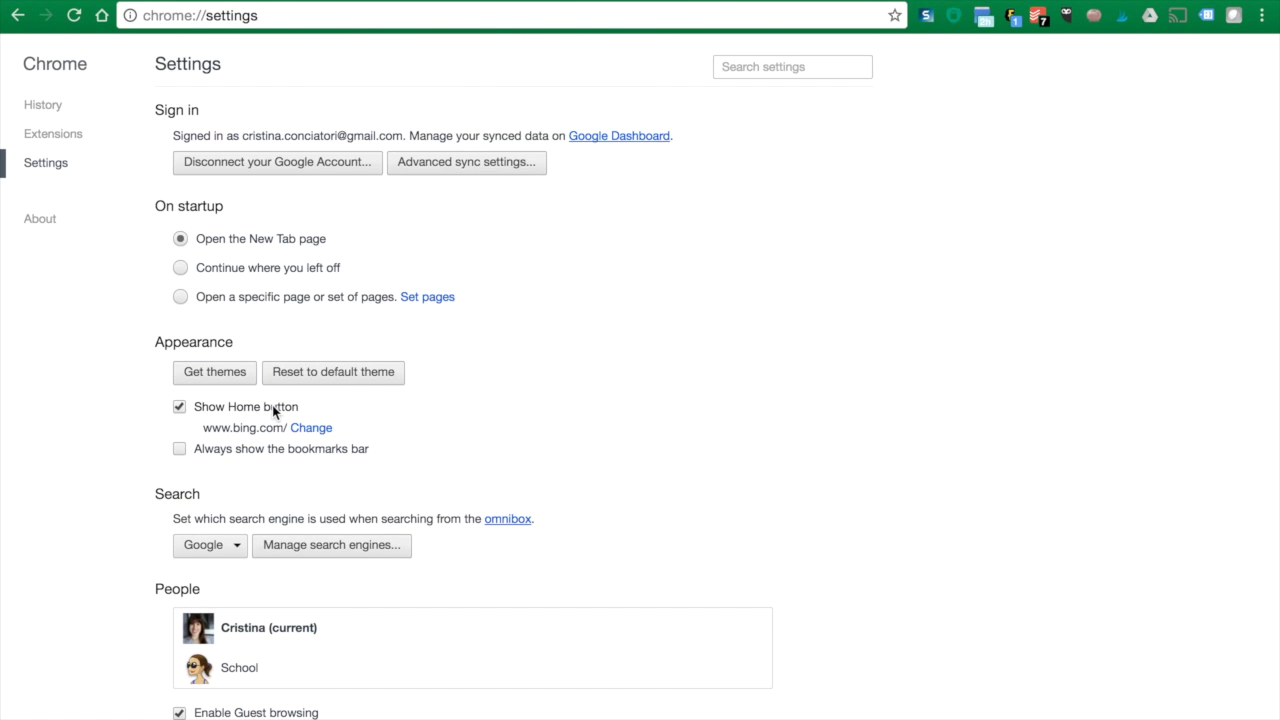
{"action": "left_click", "coordinate": [178, 407]}
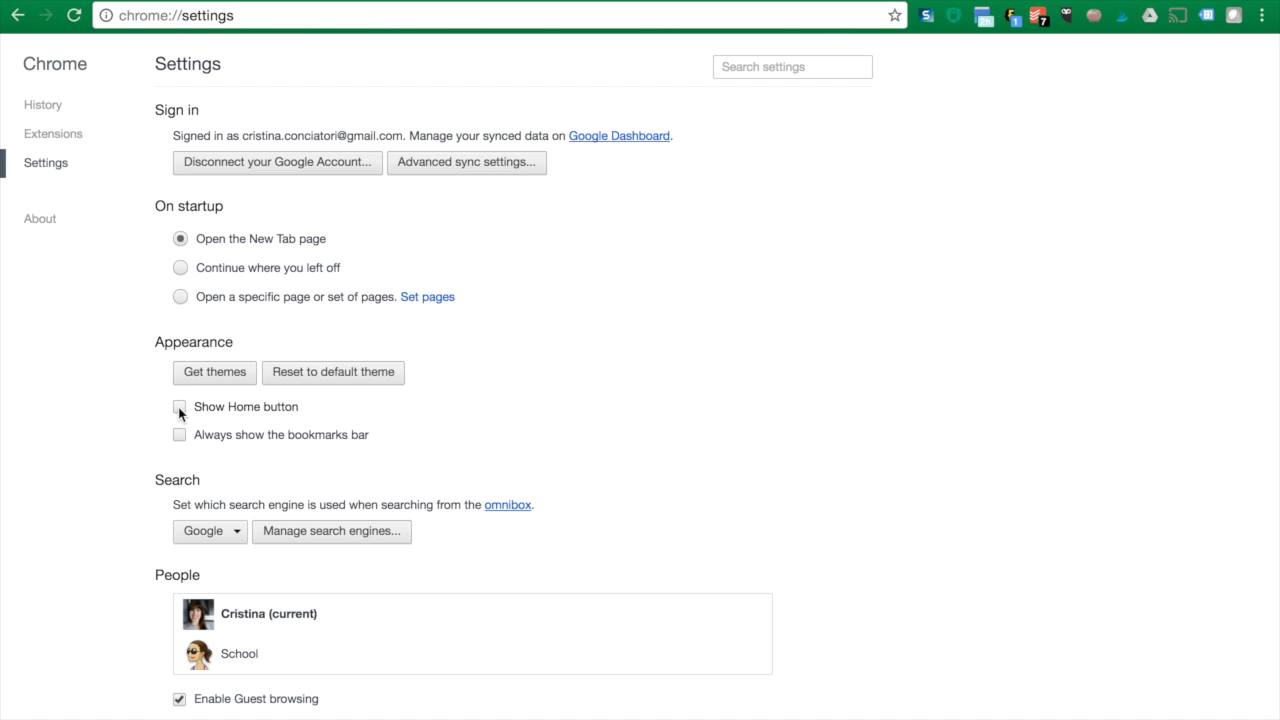
{"action": "left_click", "coordinate": [179, 407]}
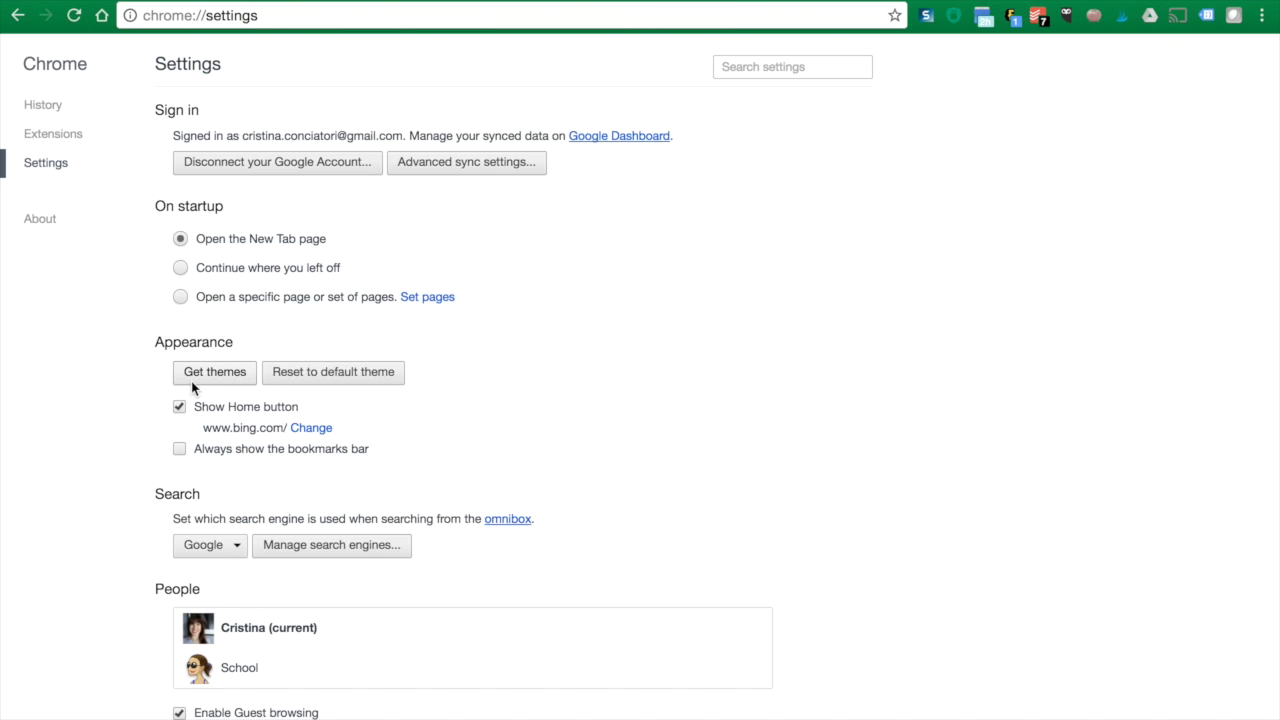
{"action": "left_click", "coordinate": [177, 406]}
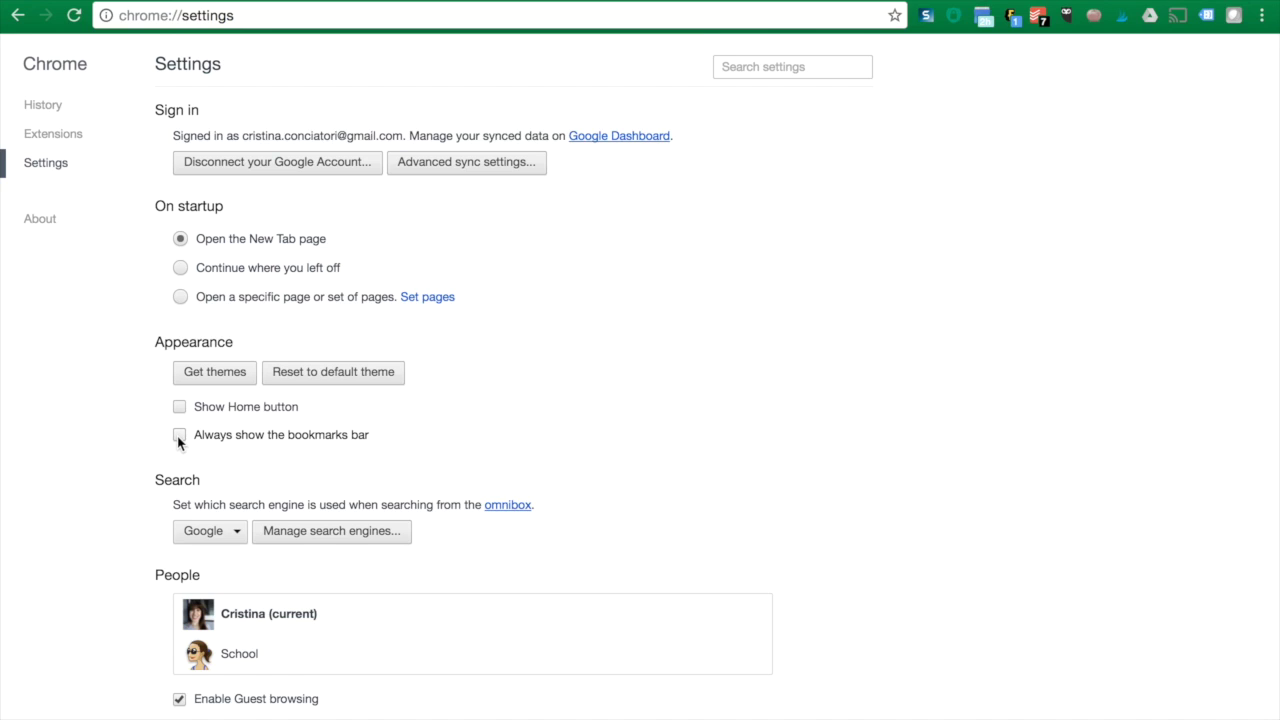
{"action": "left_click", "coordinate": [179, 435]}
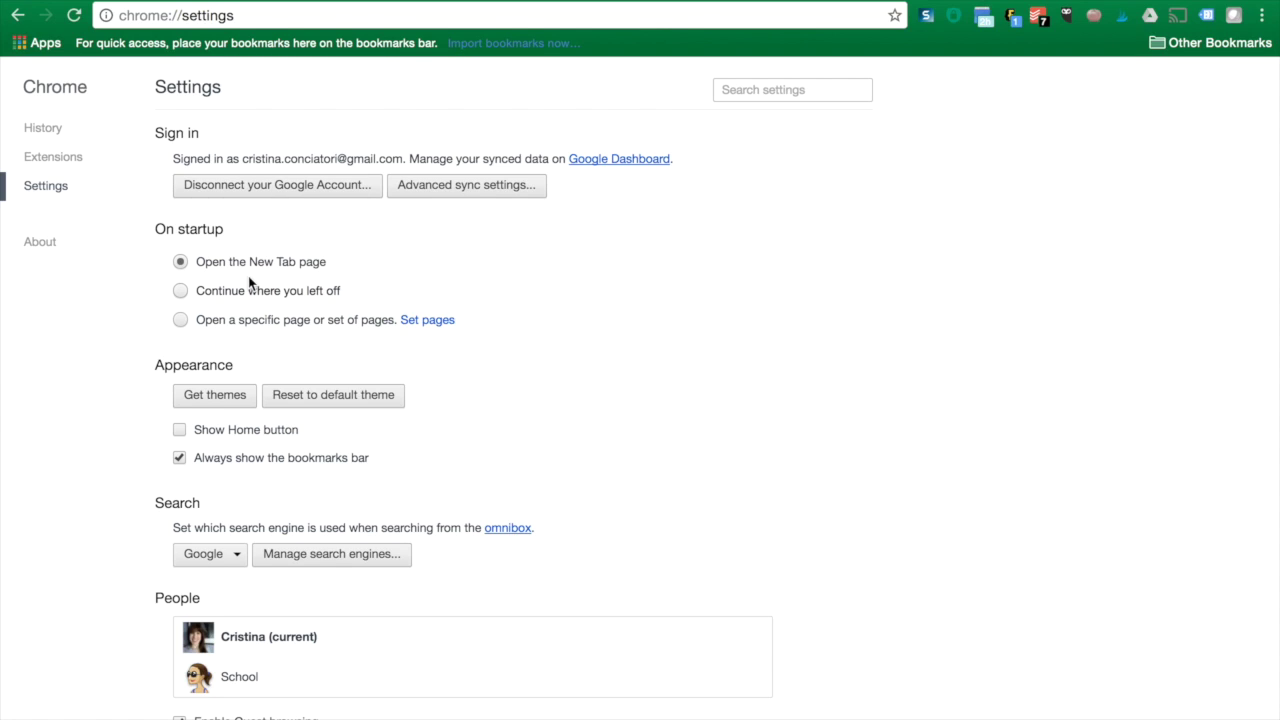
{"action": "left_click", "coordinate": [180, 457]}
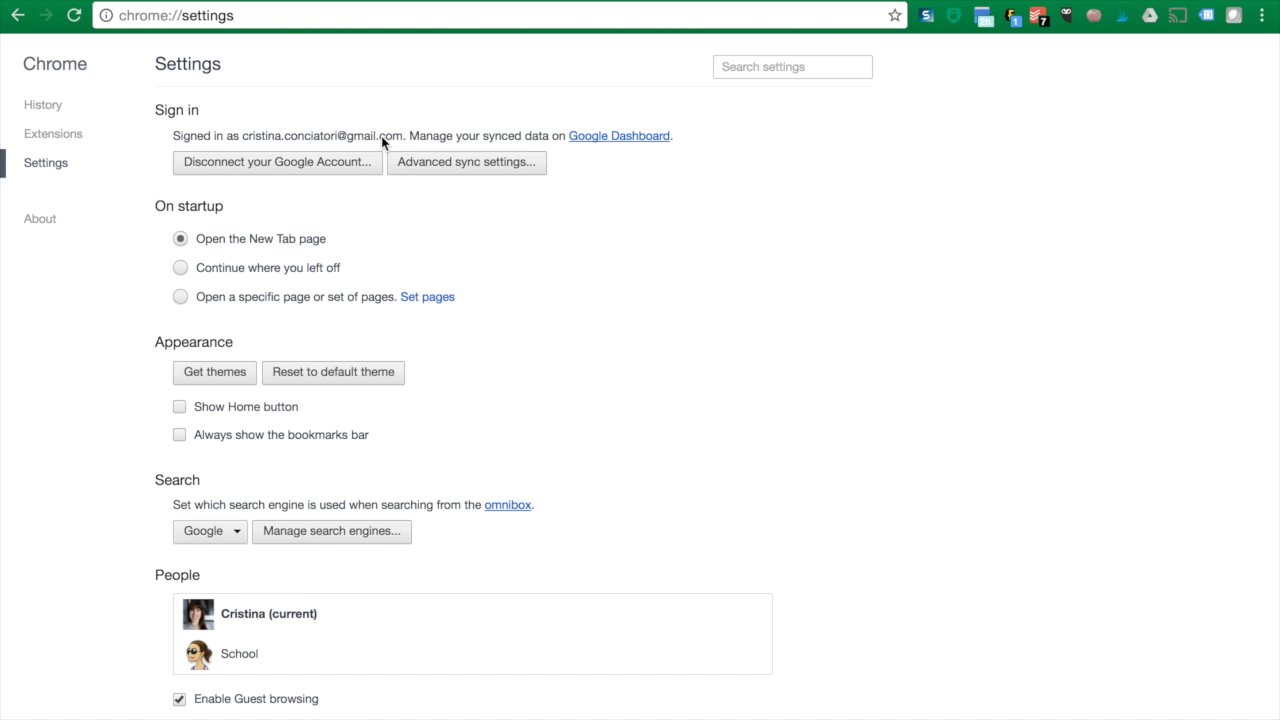
{"action": "left_click", "coordinate": [226, 538]}
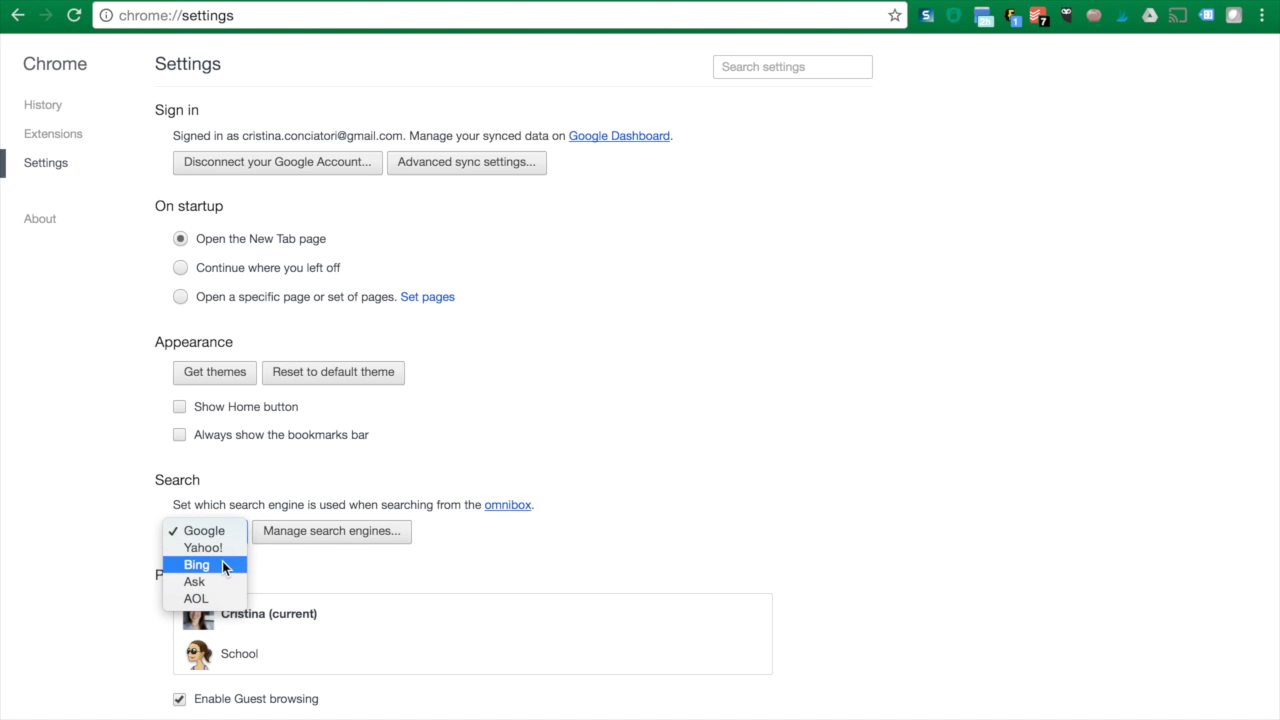
{"action": "key", "text": "Escape"}
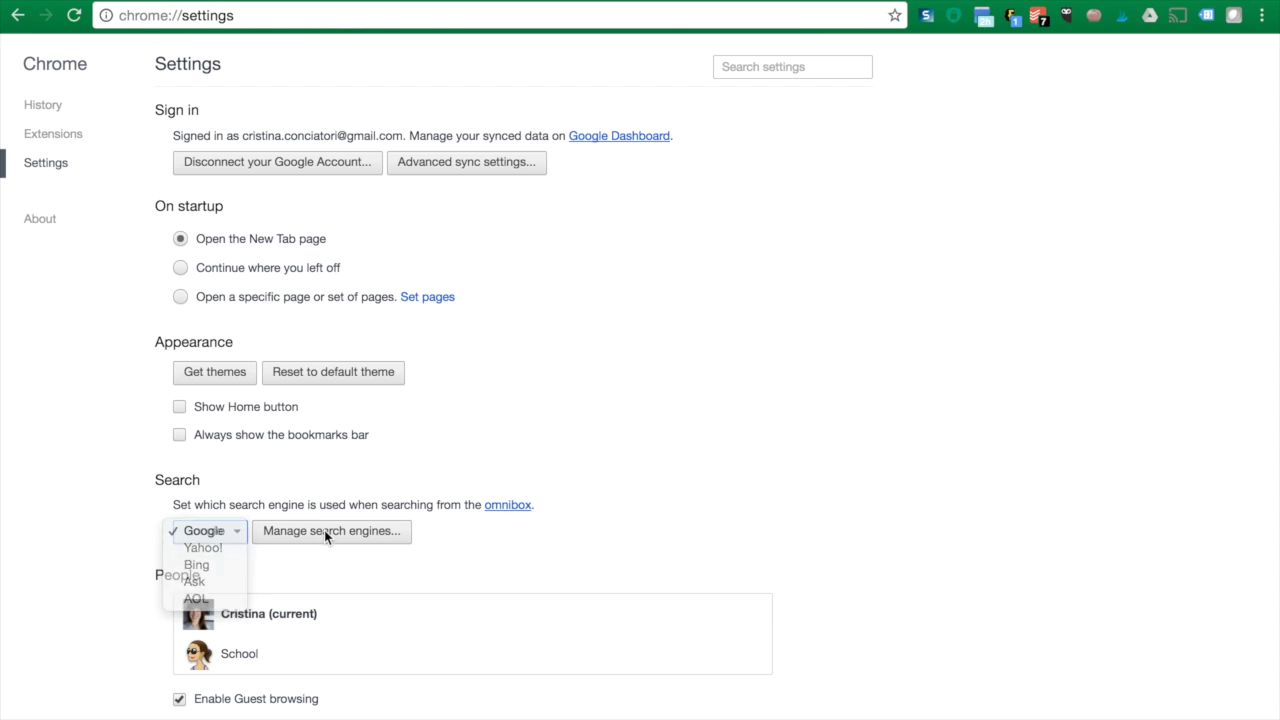
{"action": "left_click", "coordinate": [325, 532]}
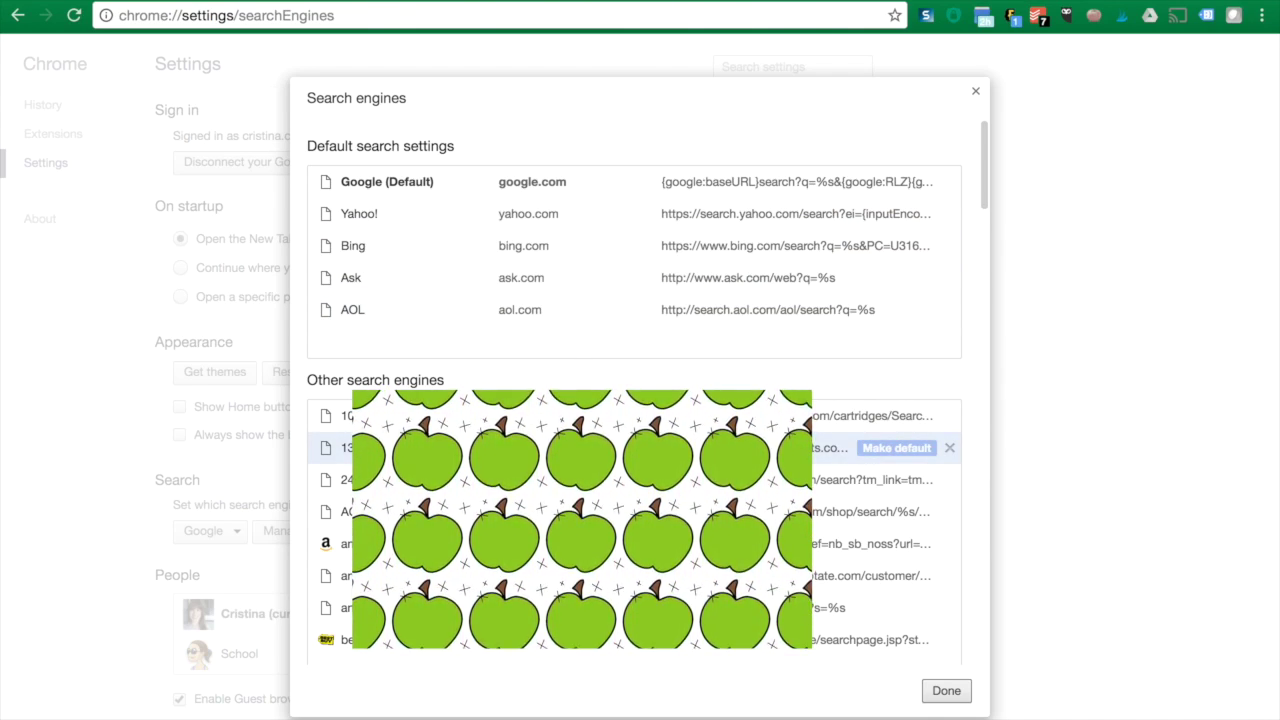
{"action": "scroll", "coordinate": [600, 447], "scroll_direction": "down", "scroll_amount": 1}
{"action": "scroll", "coordinate": [600, 400], "scroll_direction": "up", "scroll_amount": 1}
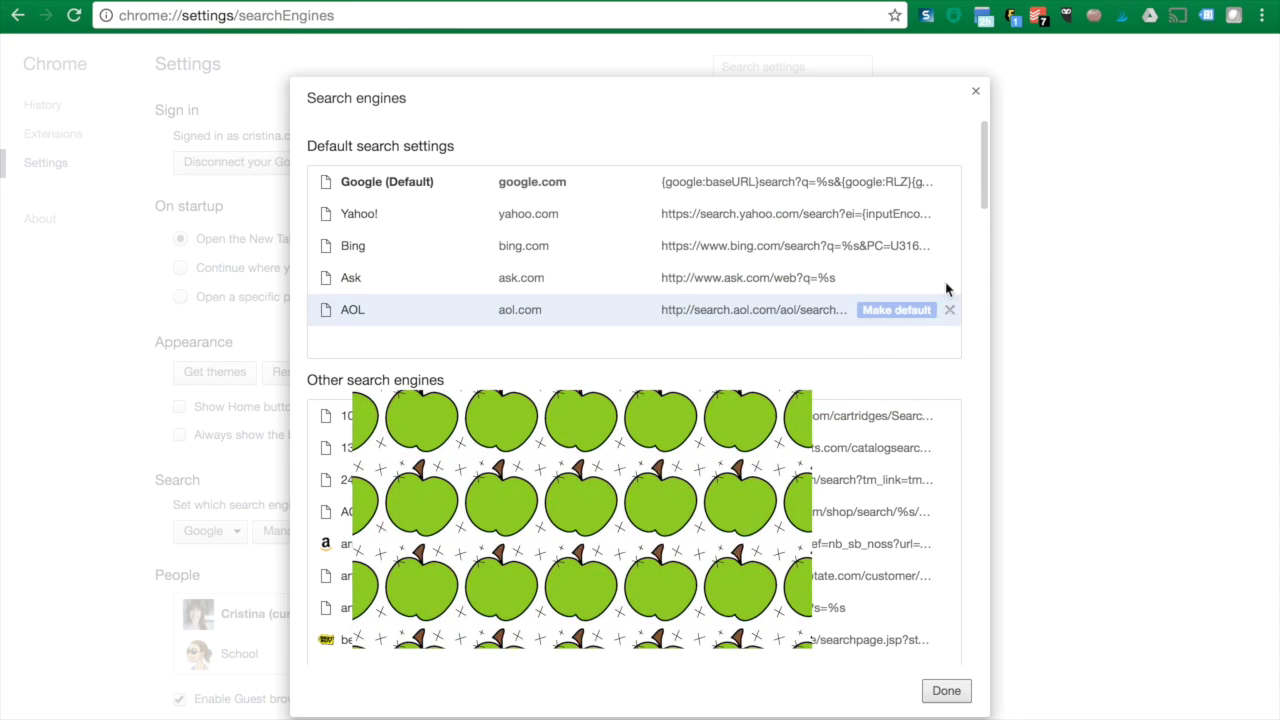
{"action": "left_click", "coordinate": [976, 91]}
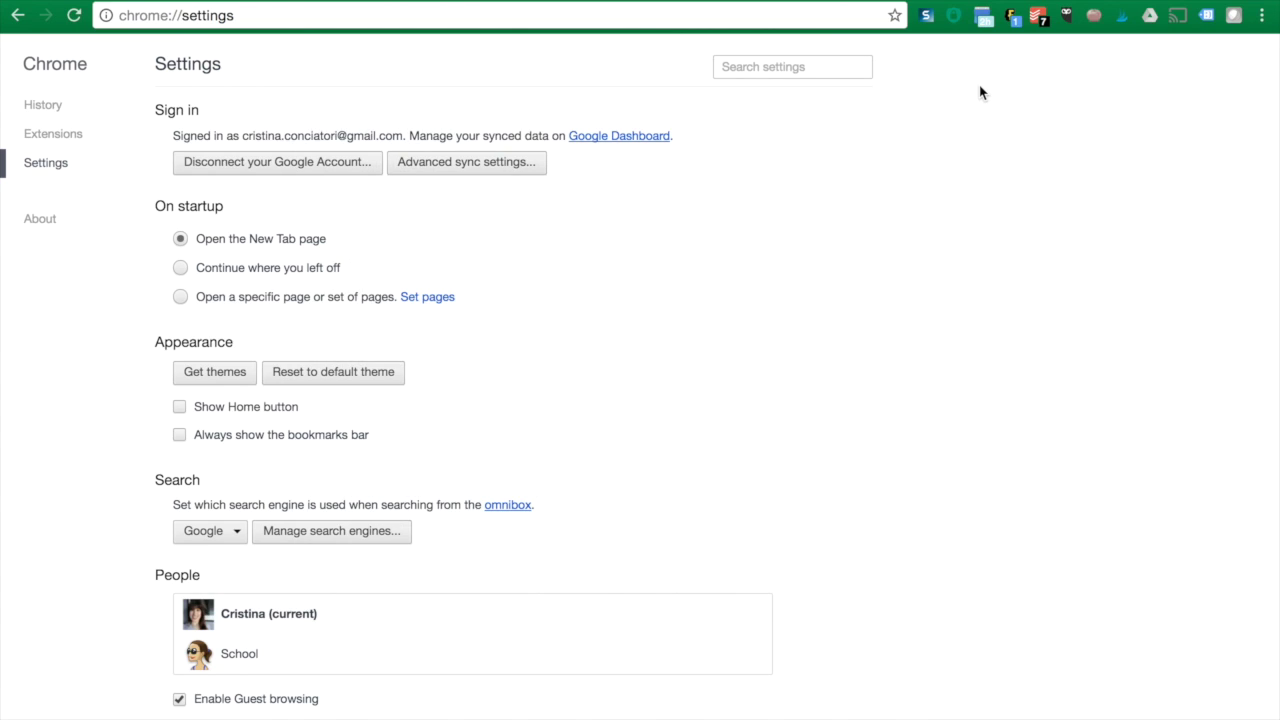
Step: Scroll down through the advanced settings past Privacy to Passwords and forms
{"action": "scroll", "coordinate": [737, 374], "scroll_direction": "down", "scroll_amount": 2}
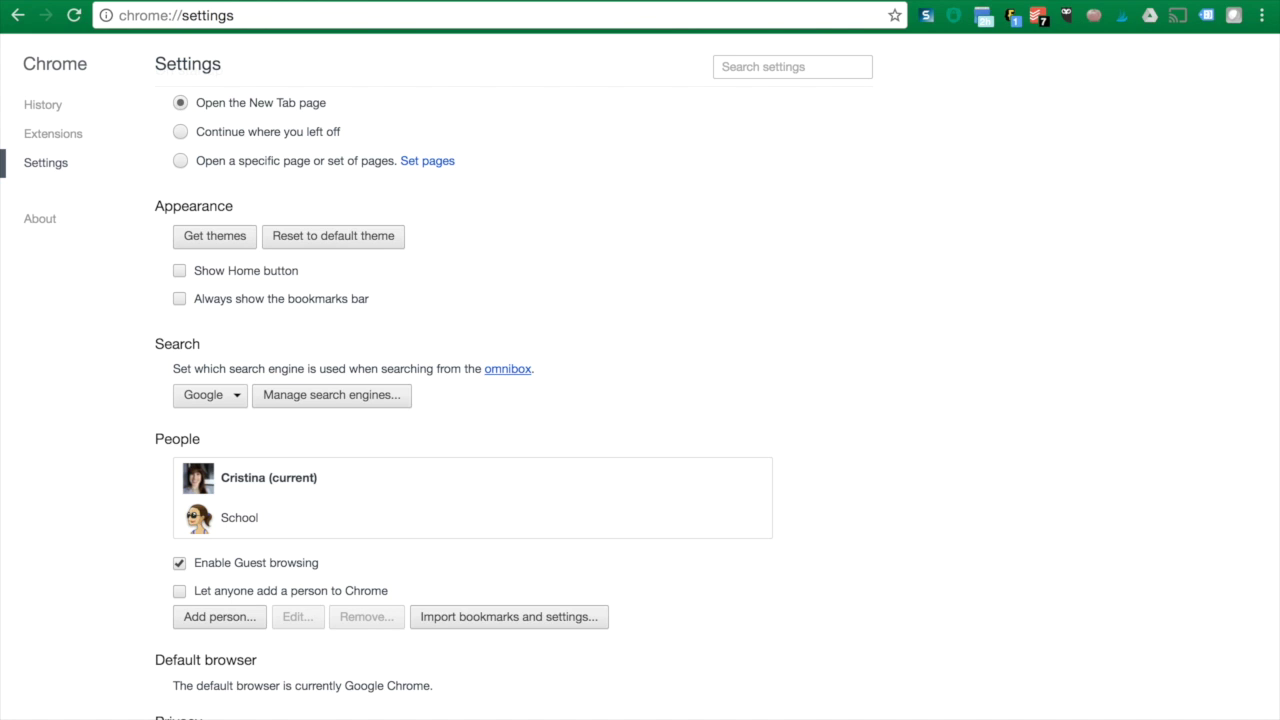
{"action": "scroll", "coordinate": [390, 600], "scroll_direction": "down", "scroll_amount": 4}
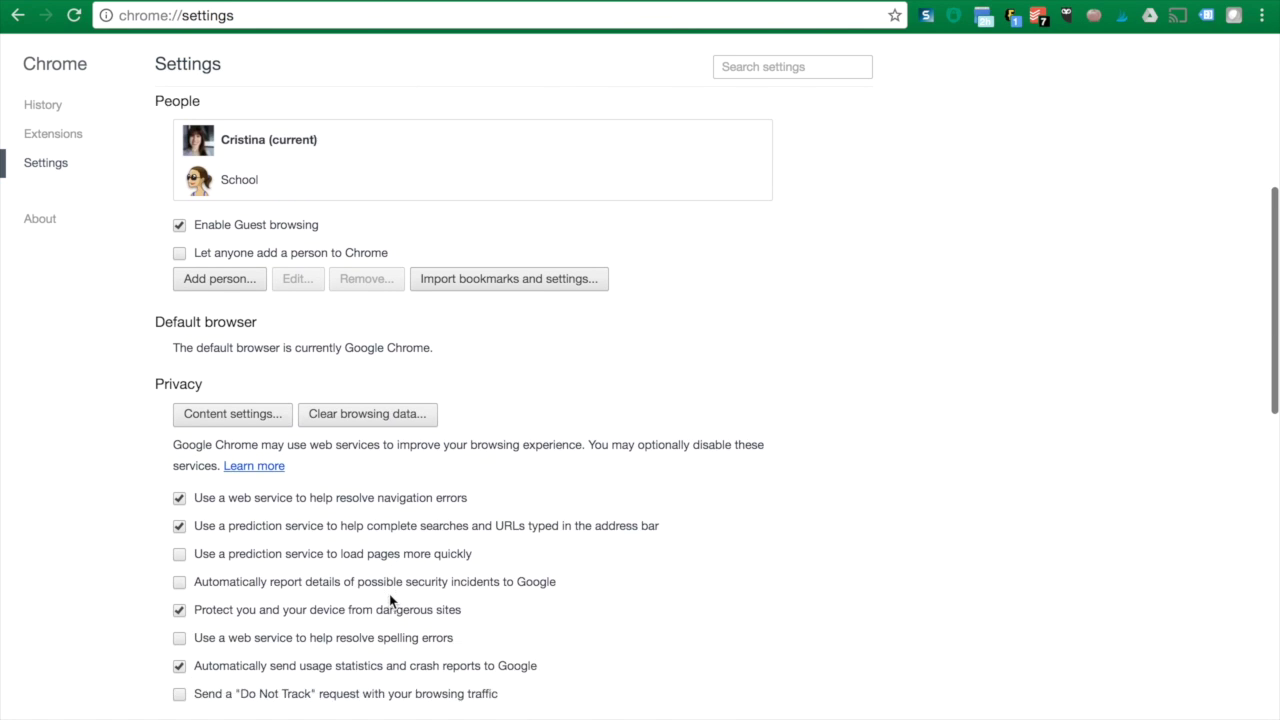
{"action": "scroll", "coordinate": [390, 600], "scroll_direction": "down", "scroll_amount": 1}
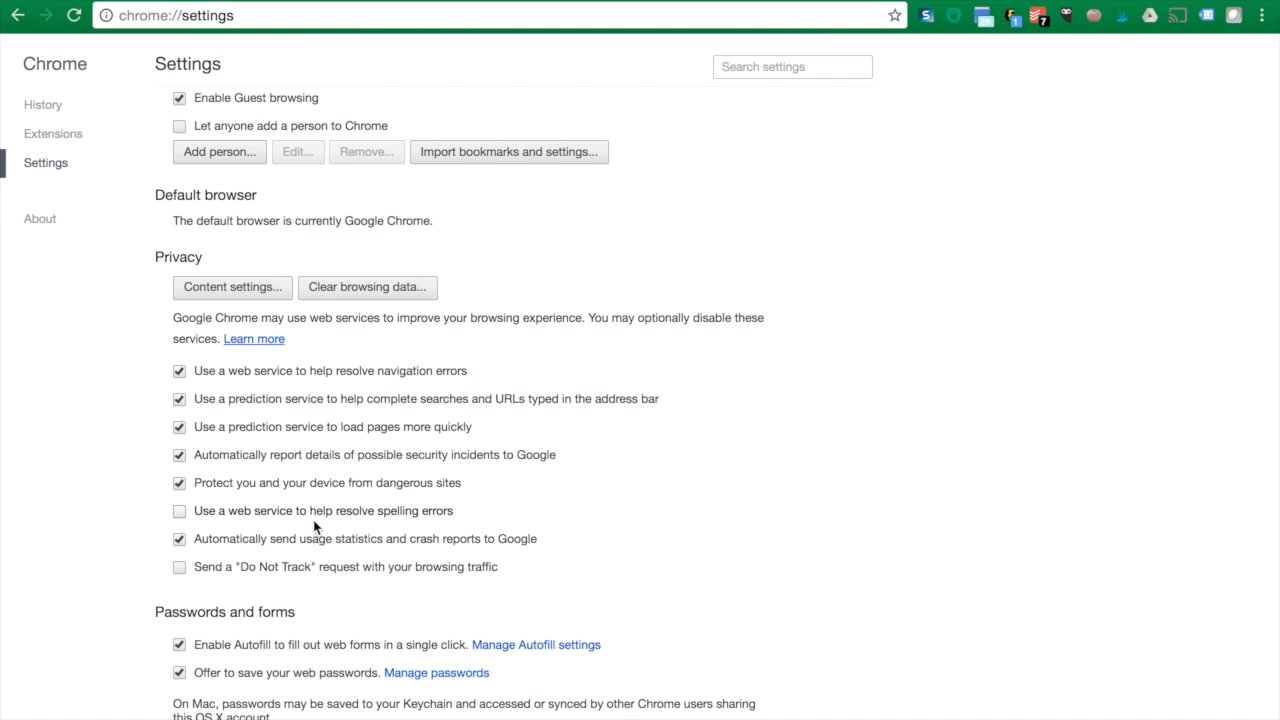
{"action": "scroll", "coordinate": [313, 527], "scroll_direction": "down", "scroll_amount": 5}
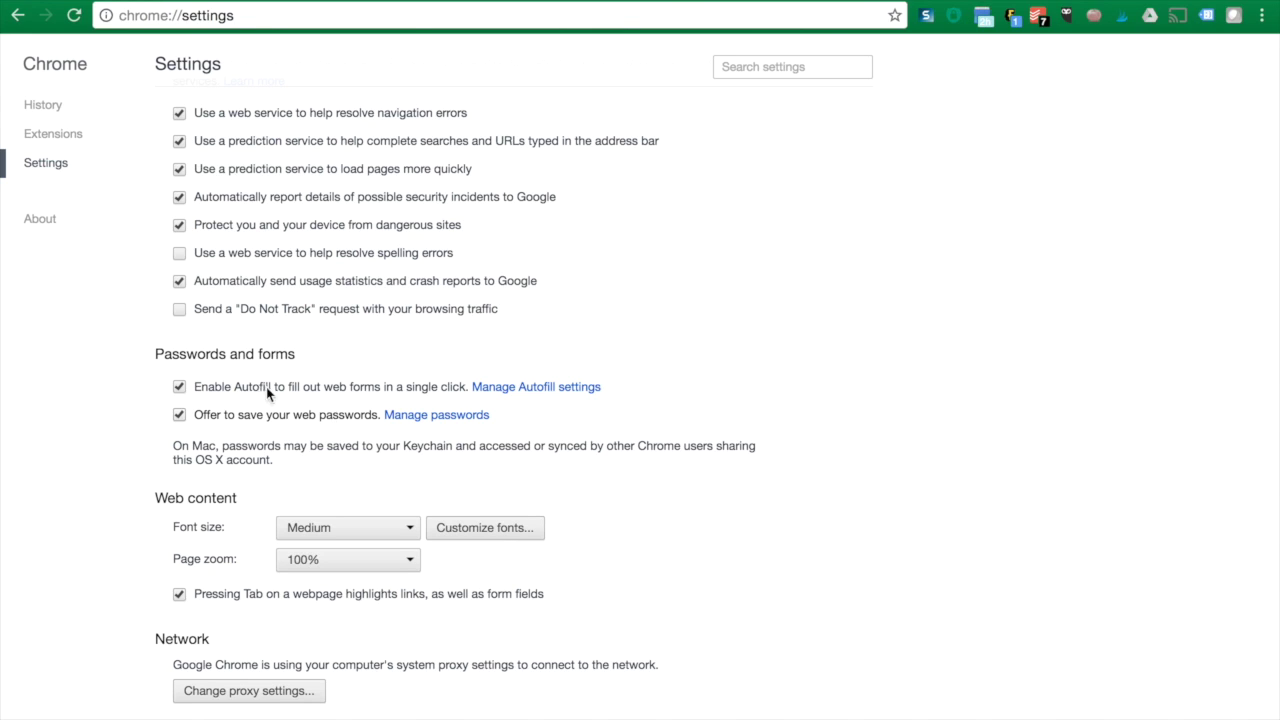
{"action": "left_click", "coordinate": [593, 397]}
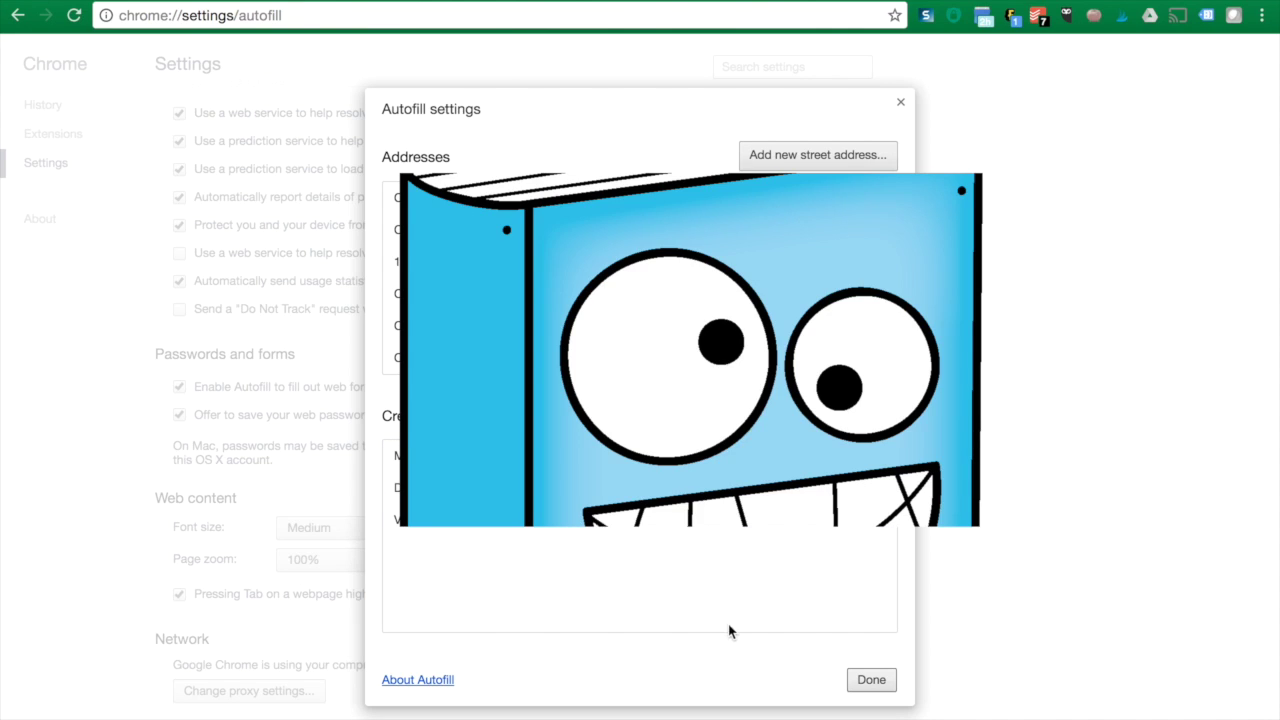
{"action": "left_click", "coordinate": [880, 684]}
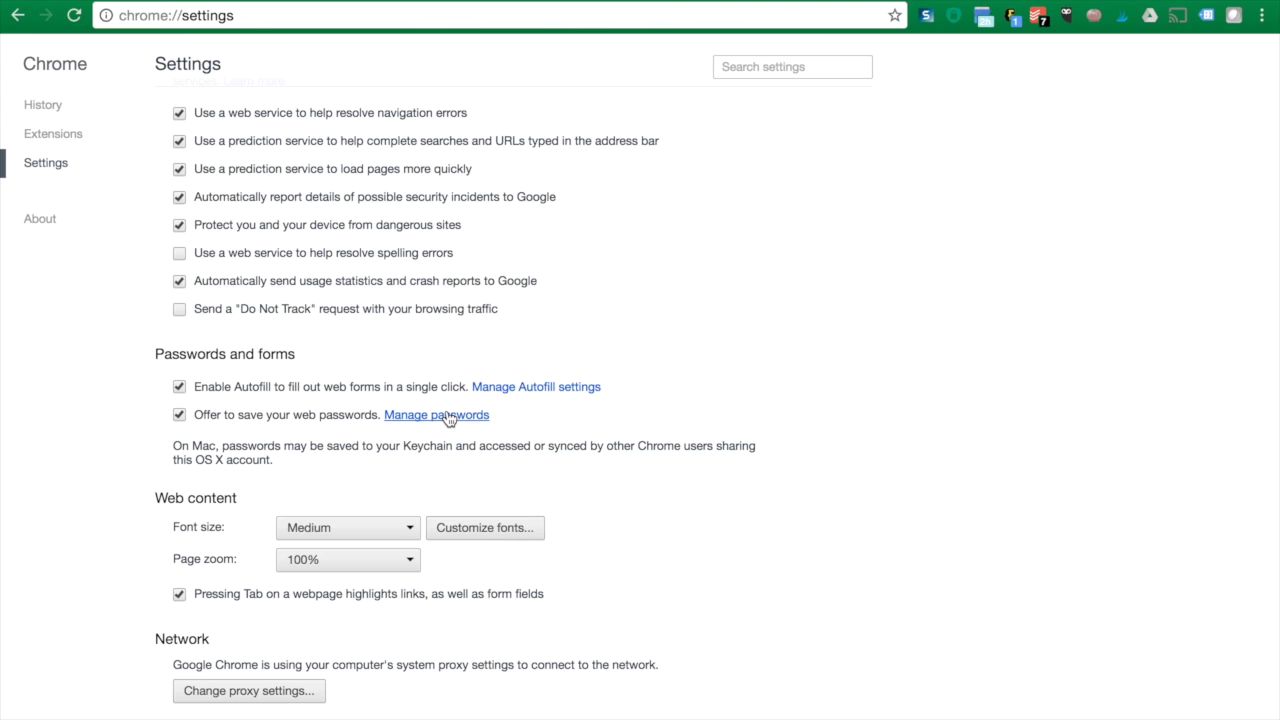
{"action": "left_click", "coordinate": [447, 415]}
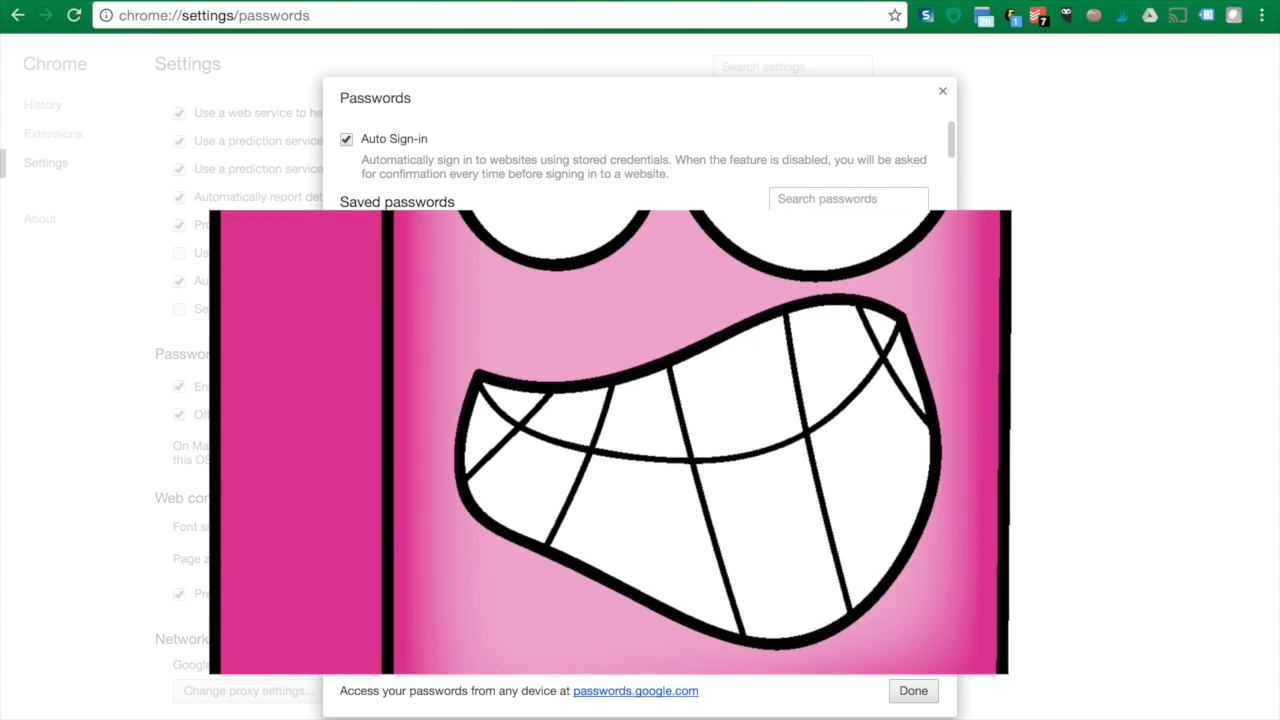
{"action": "left_click", "coordinate": [926, 694]}
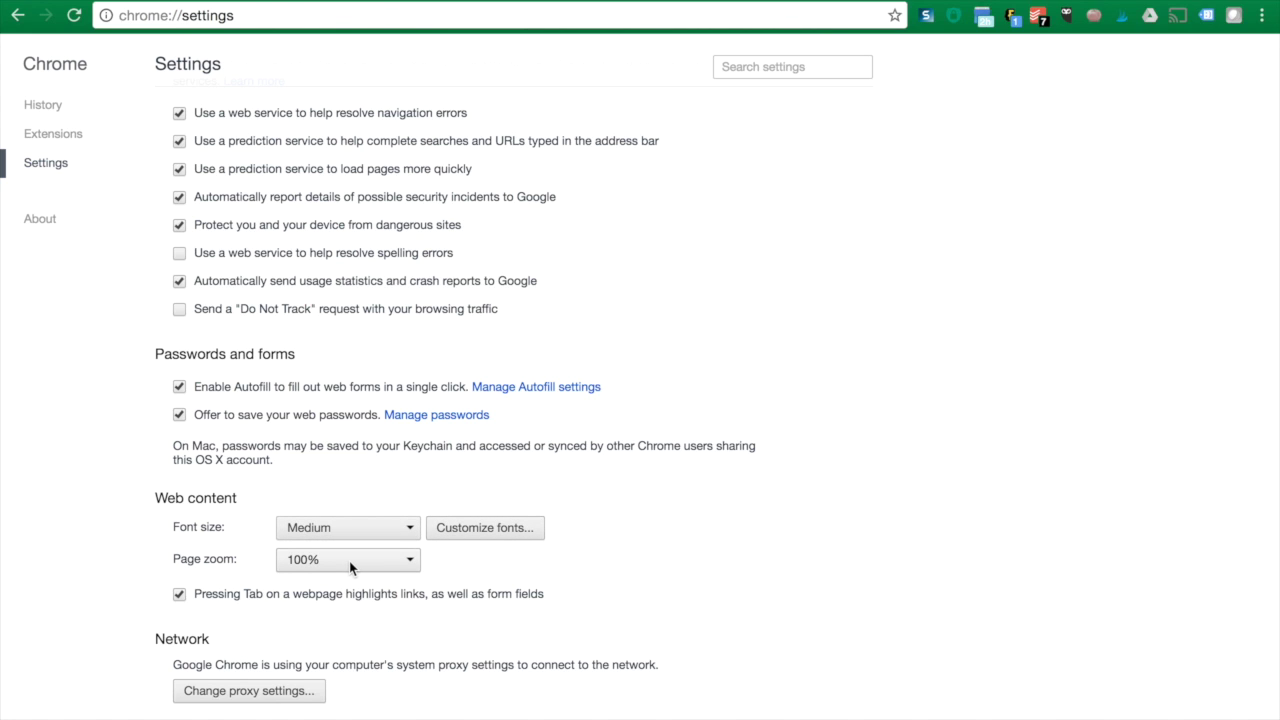
Step: Scroll to the Languages section and open Language and input settings
{"action": "scroll", "coordinate": [349, 561], "scroll_direction": "down", "scroll_amount": 5}
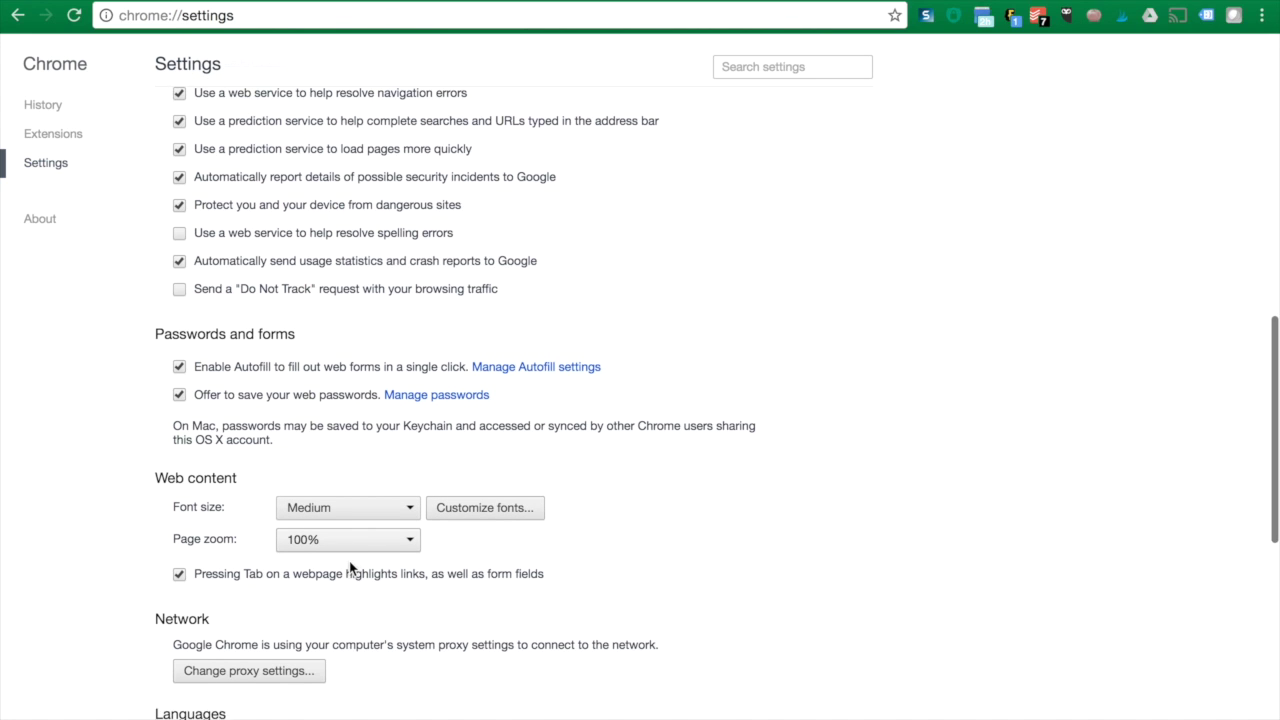
{"action": "scroll", "coordinate": [349, 561], "scroll_direction": "down", "scroll_amount": 1}
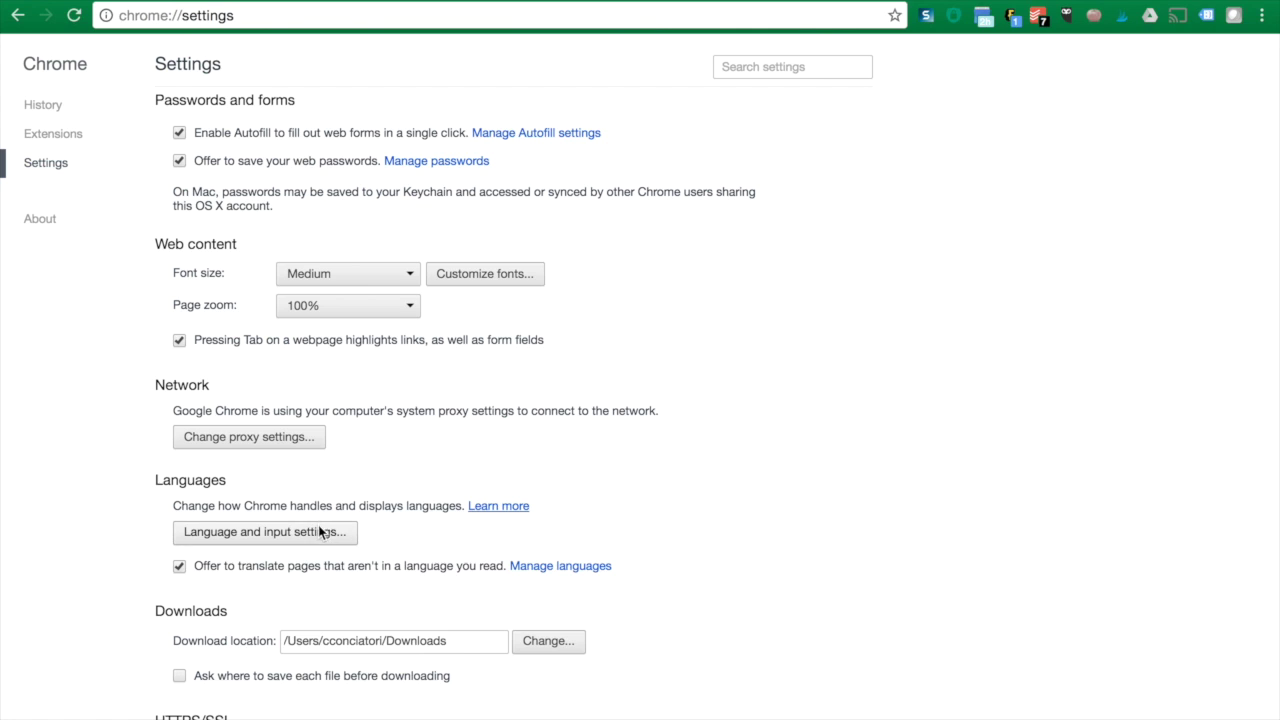
{"action": "left_click", "coordinate": [320, 532]}
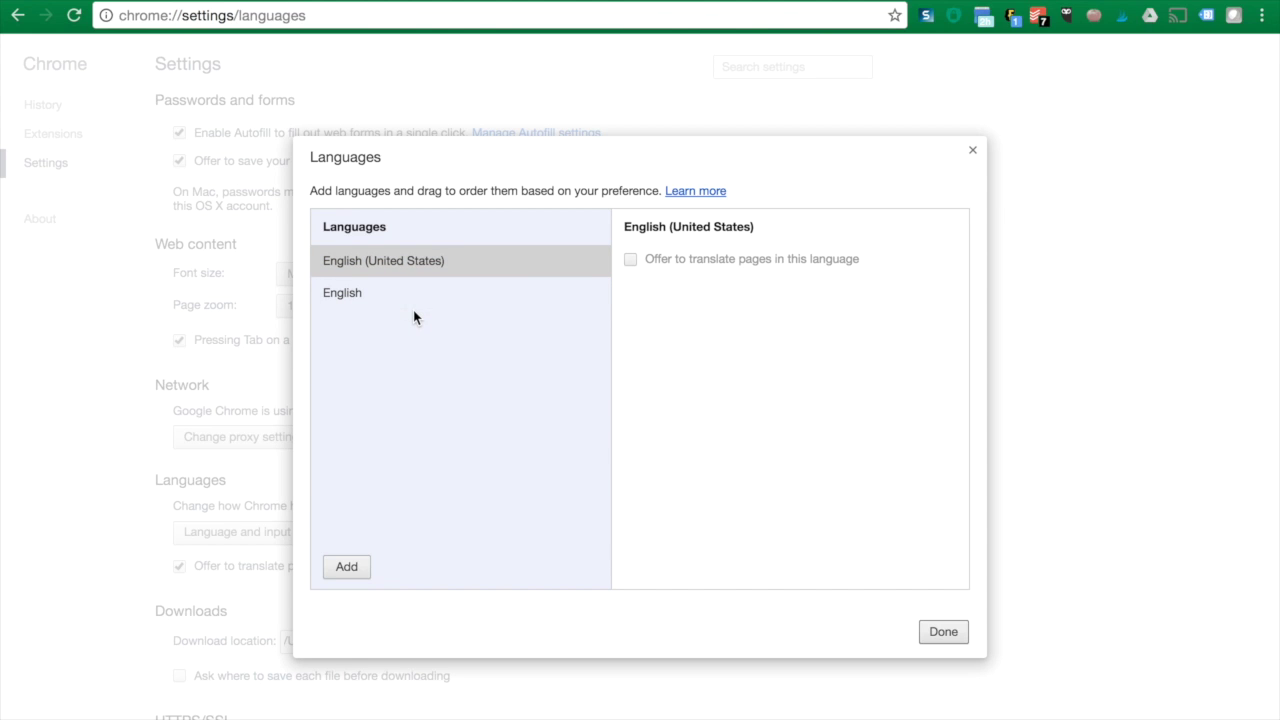
Step: Add Italian - italiano as a preferred language, then close the Languages dialog with Done
{"action": "left_click", "coordinate": [342, 571]}
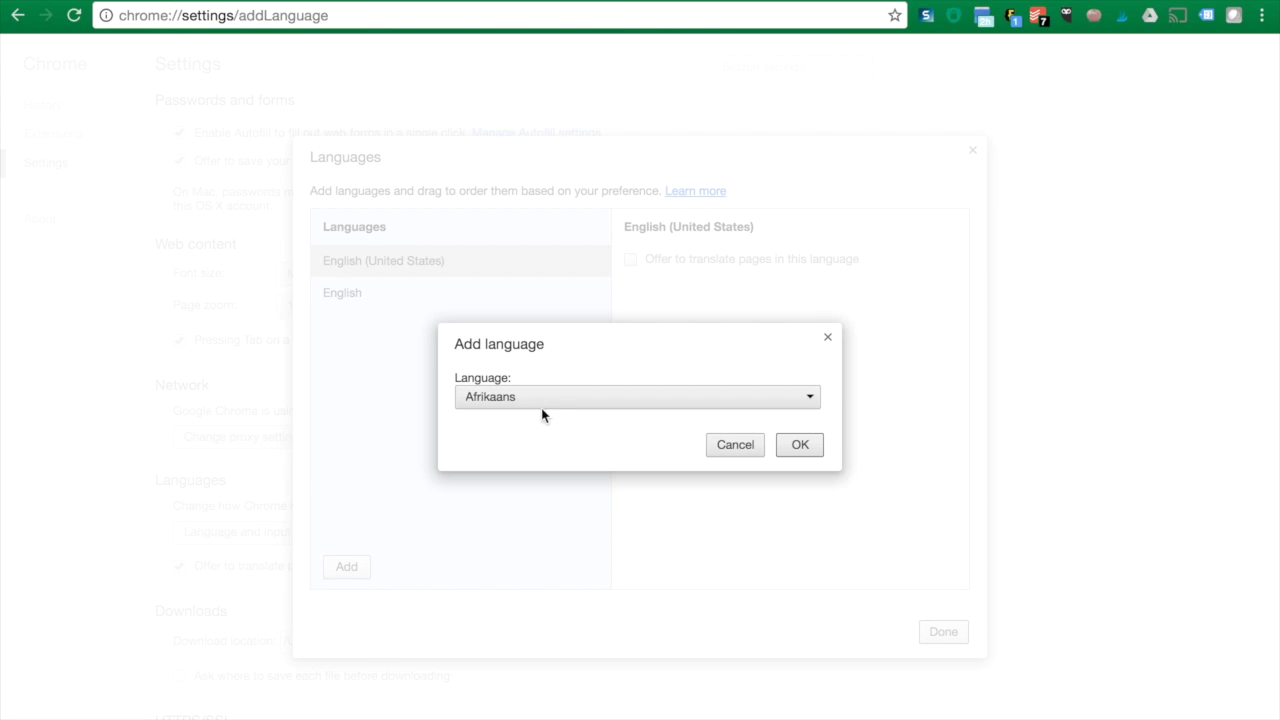
{"action": "left_click", "coordinate": [558, 398]}
{"action": "scroll", "coordinate": [561, 523], "scroll_direction": "down", "scroll_amount": 15}
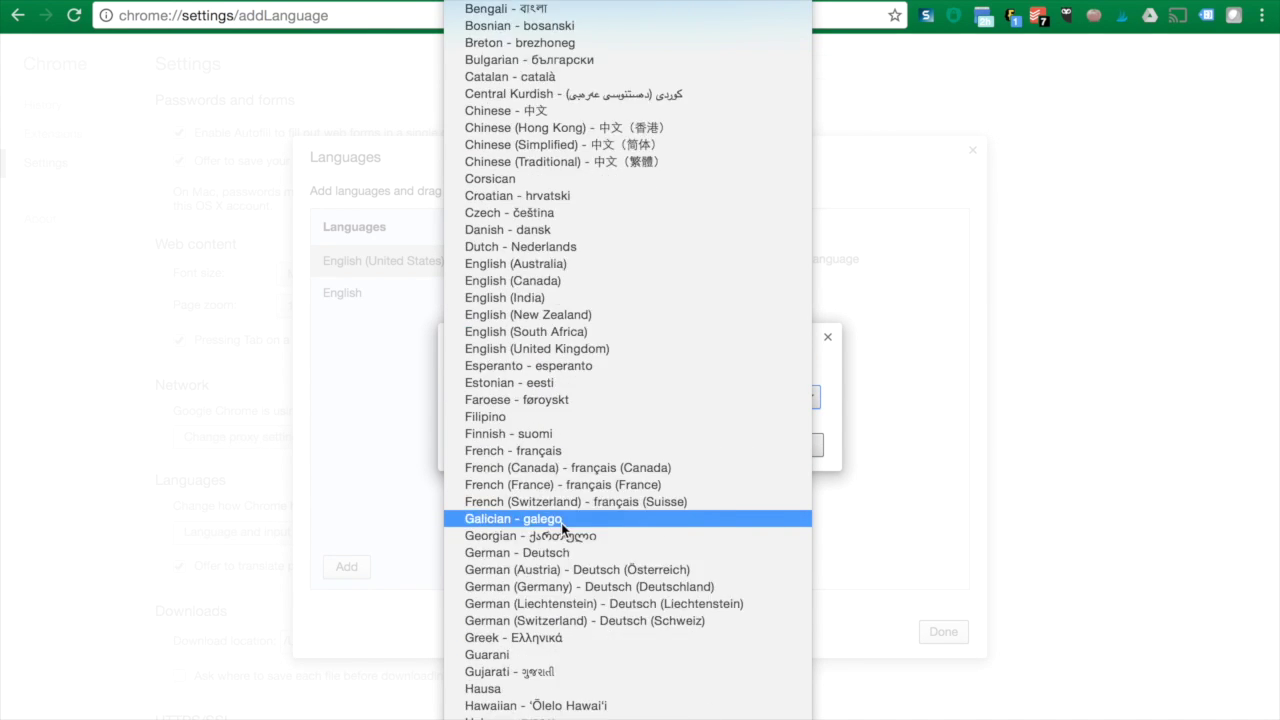
{"action": "scroll", "coordinate": [561, 523], "scroll_direction": "up", "scroll_amount": 1}
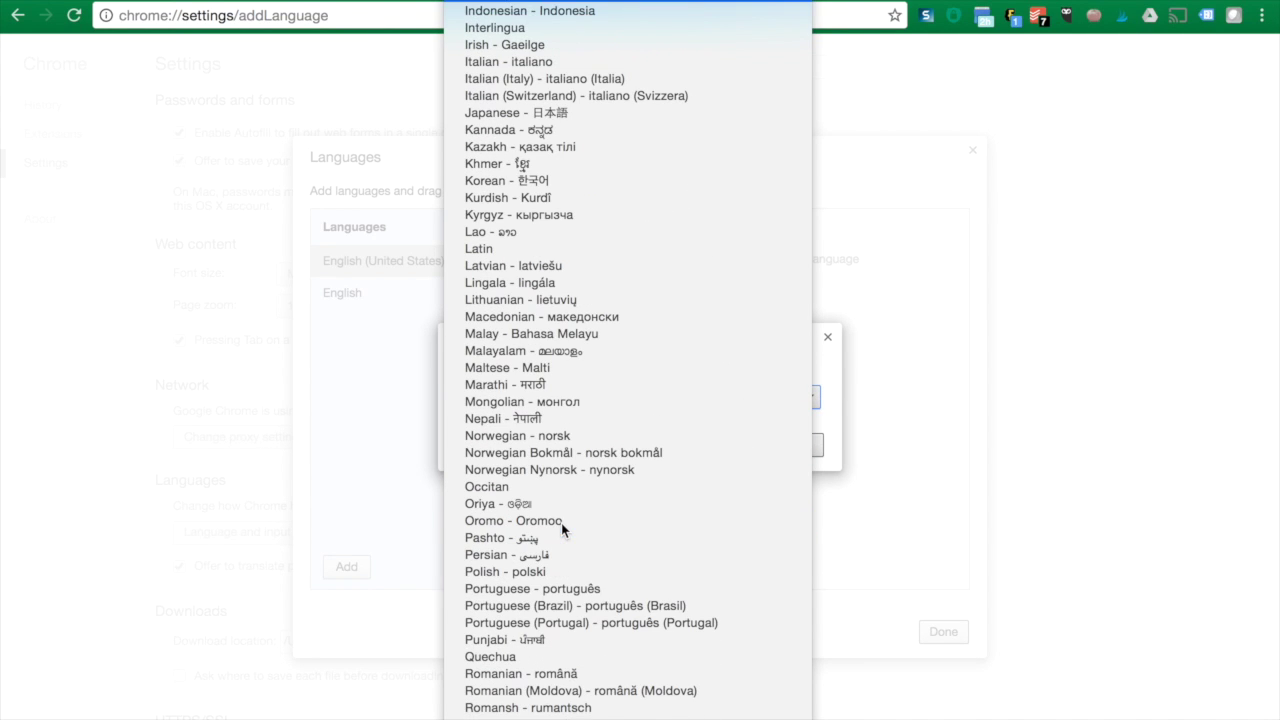
{"action": "left_click", "coordinate": [545, 66]}
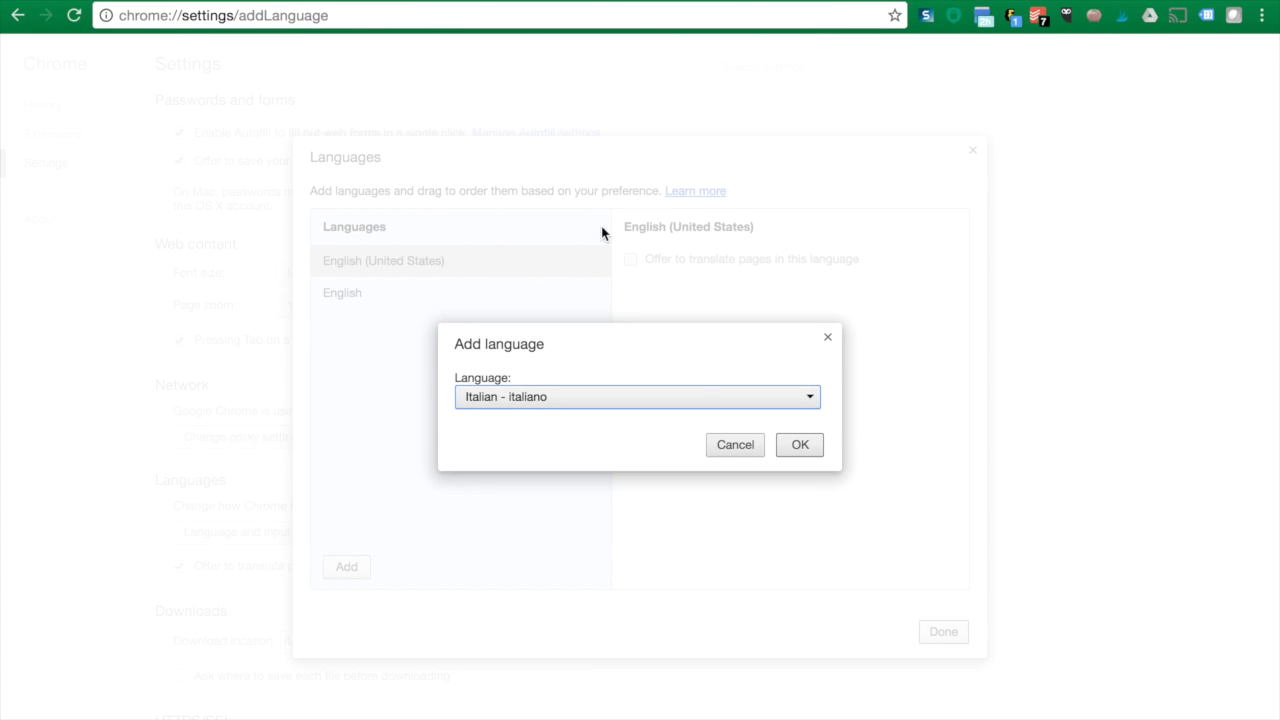
{"action": "left_click", "coordinate": [800, 444]}
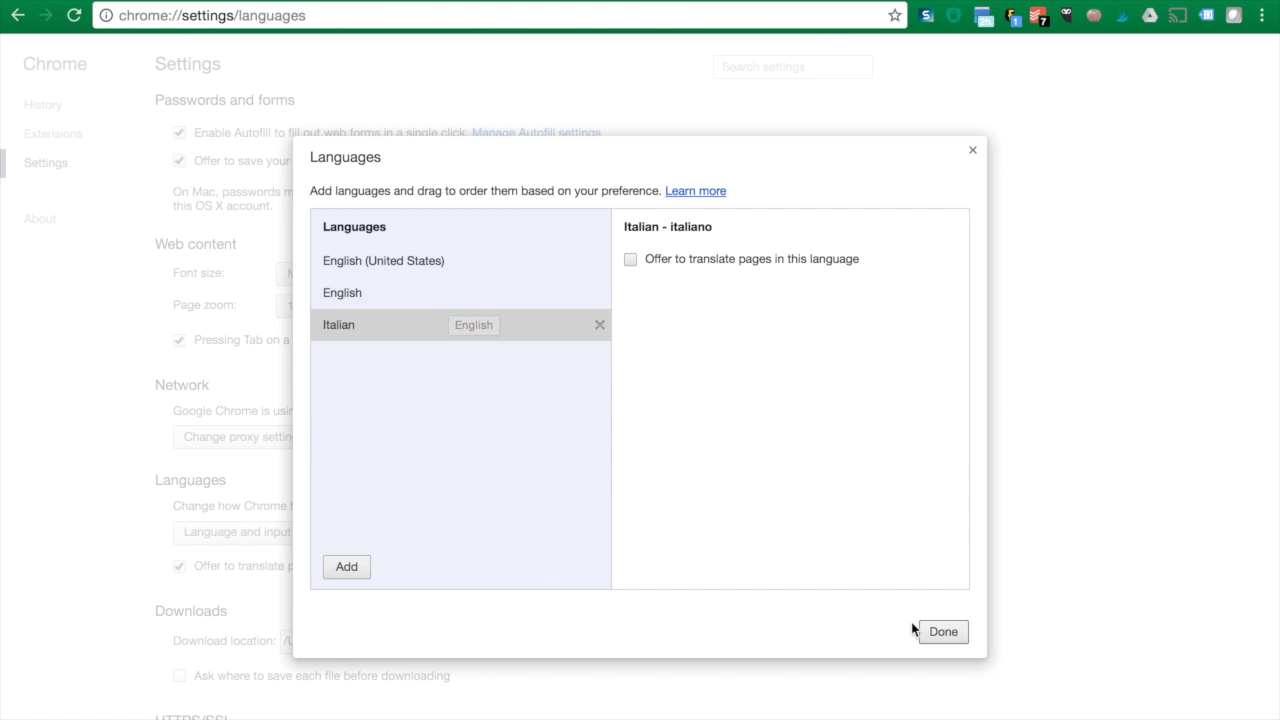
{"action": "left_click", "coordinate": [938, 631]}
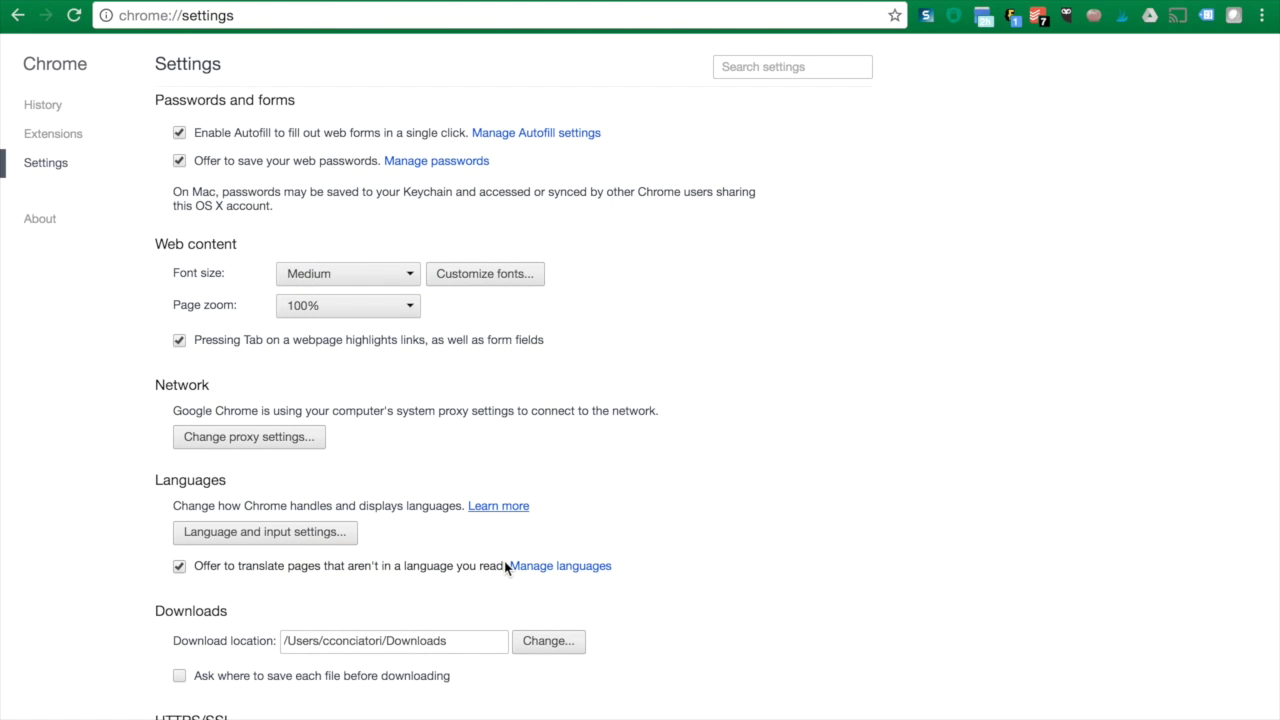
{"action": "scroll", "coordinate": [505, 566], "scroll_direction": "down", "scroll_amount": 5}
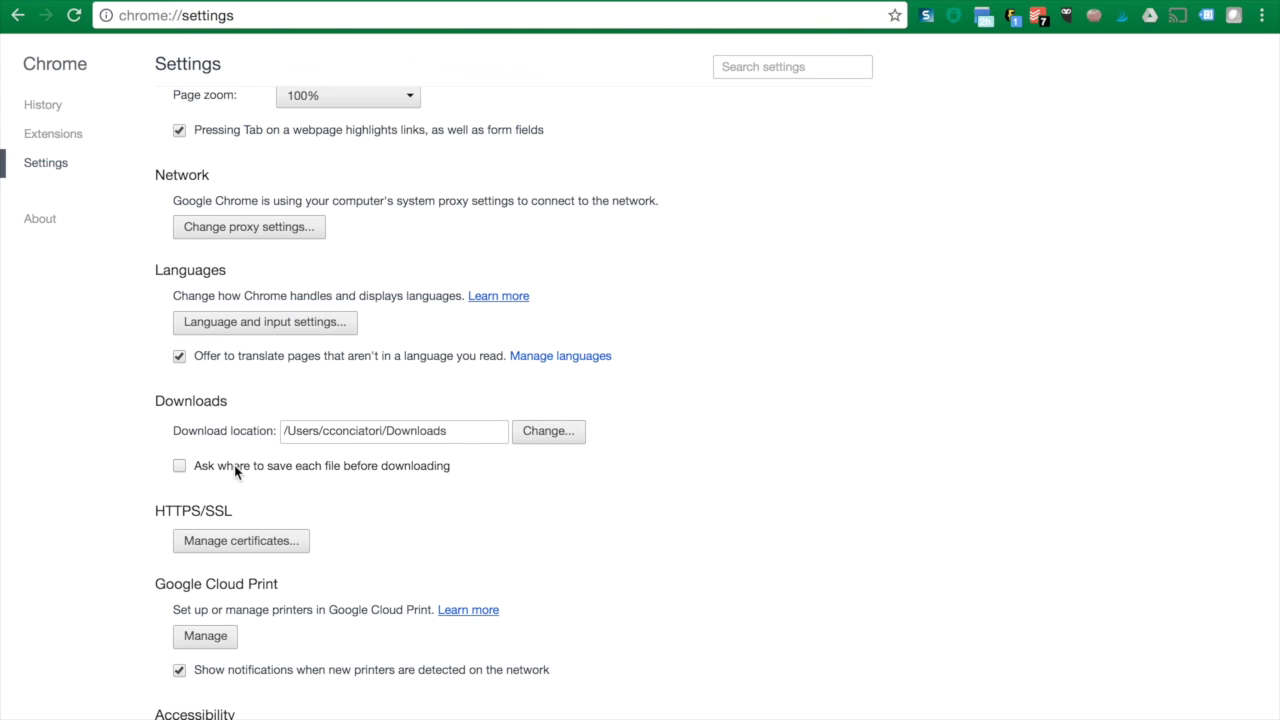
{"action": "scroll", "coordinate": [312, 628], "scroll_direction": "down", "scroll_amount": 2}
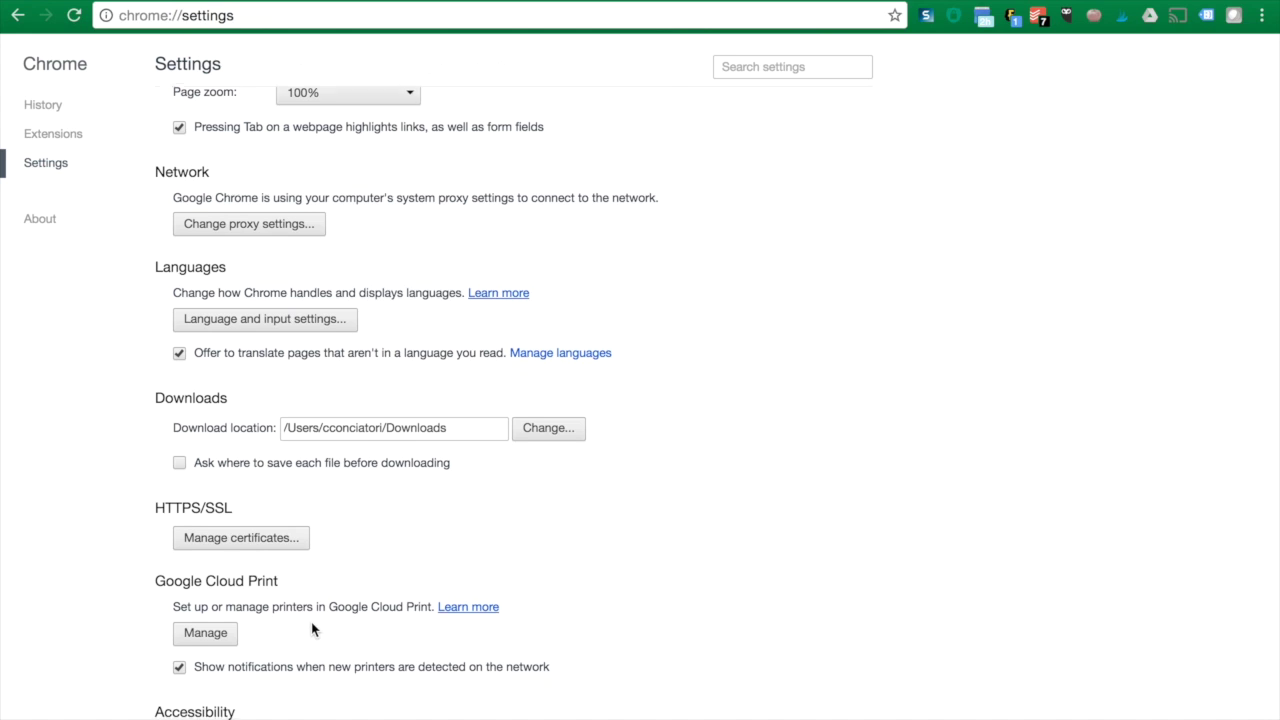
{"action": "scroll", "coordinate": [312, 628], "scroll_direction": "down", "scroll_amount": 1}
{"action": "scroll", "coordinate": [312, 628], "scroll_direction": "down", "scroll_amount": 1}
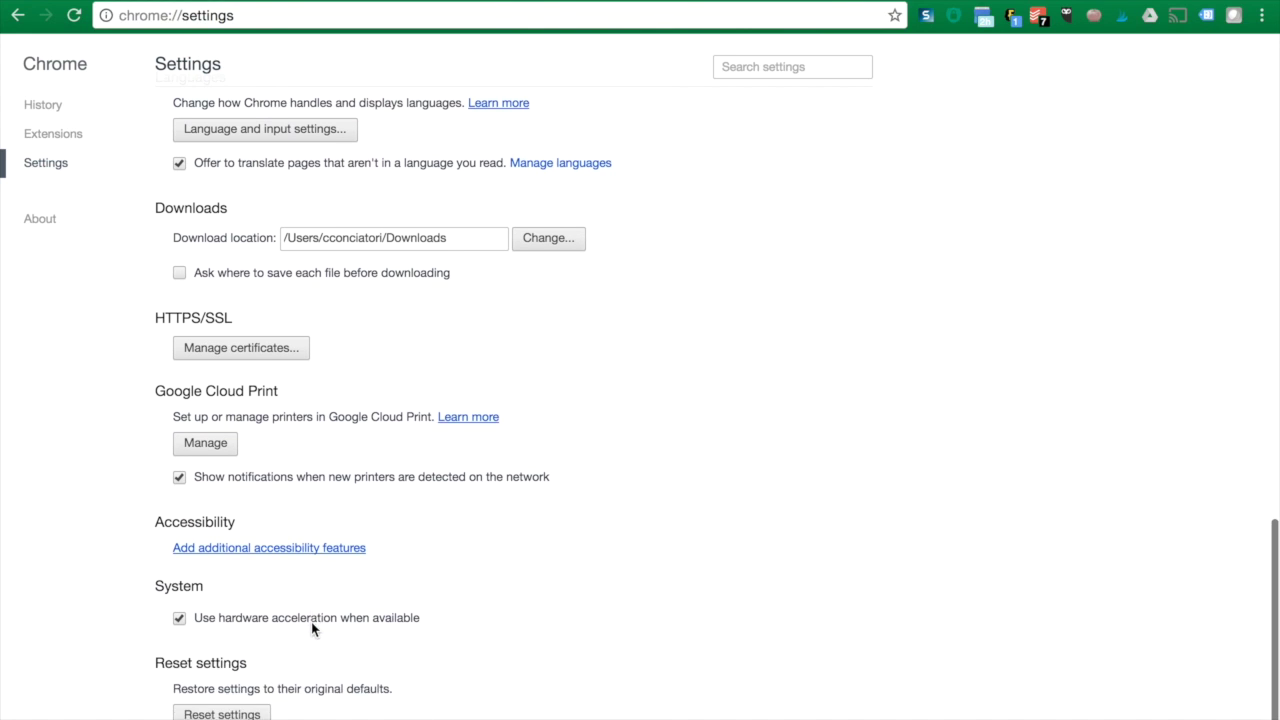
{"action": "scroll", "coordinate": [312, 628], "scroll_direction": "up", "scroll_amount": 2}
{"action": "scroll", "coordinate": [312, 628], "scroll_direction": "up", "scroll_amount": 1}
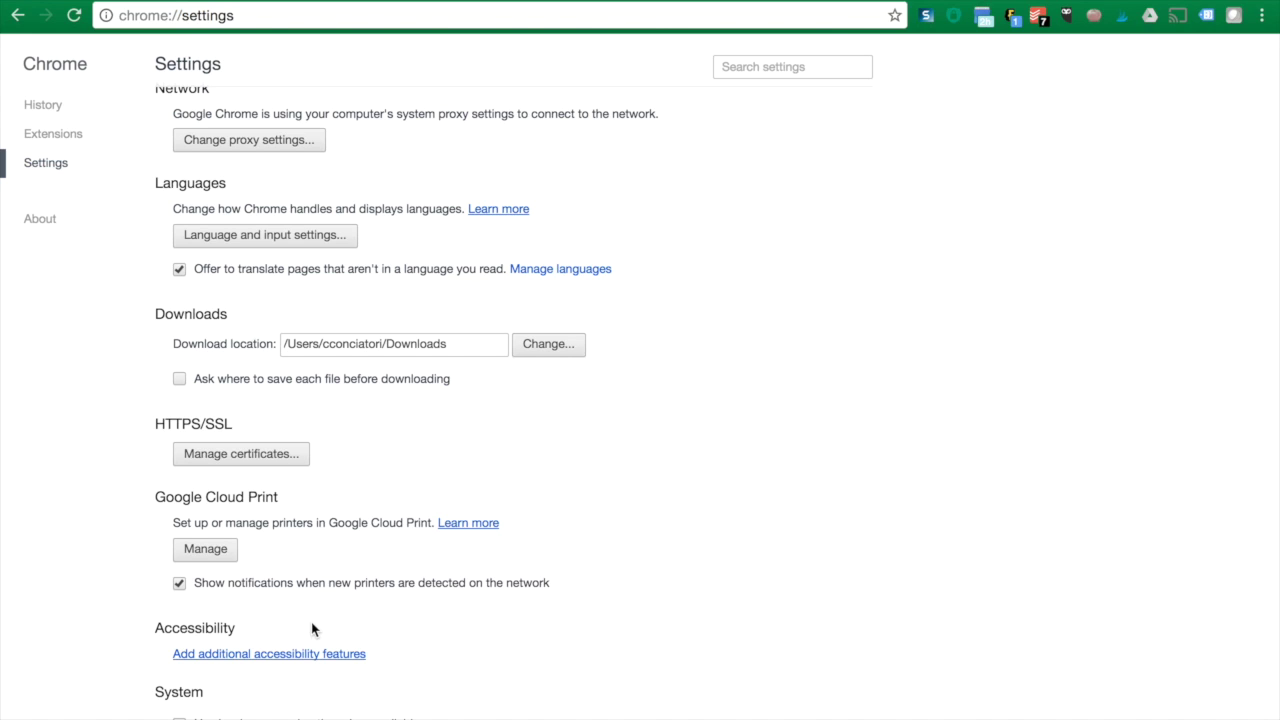
{"action": "scroll", "coordinate": [312, 628], "scroll_direction": "down", "scroll_amount": 3}
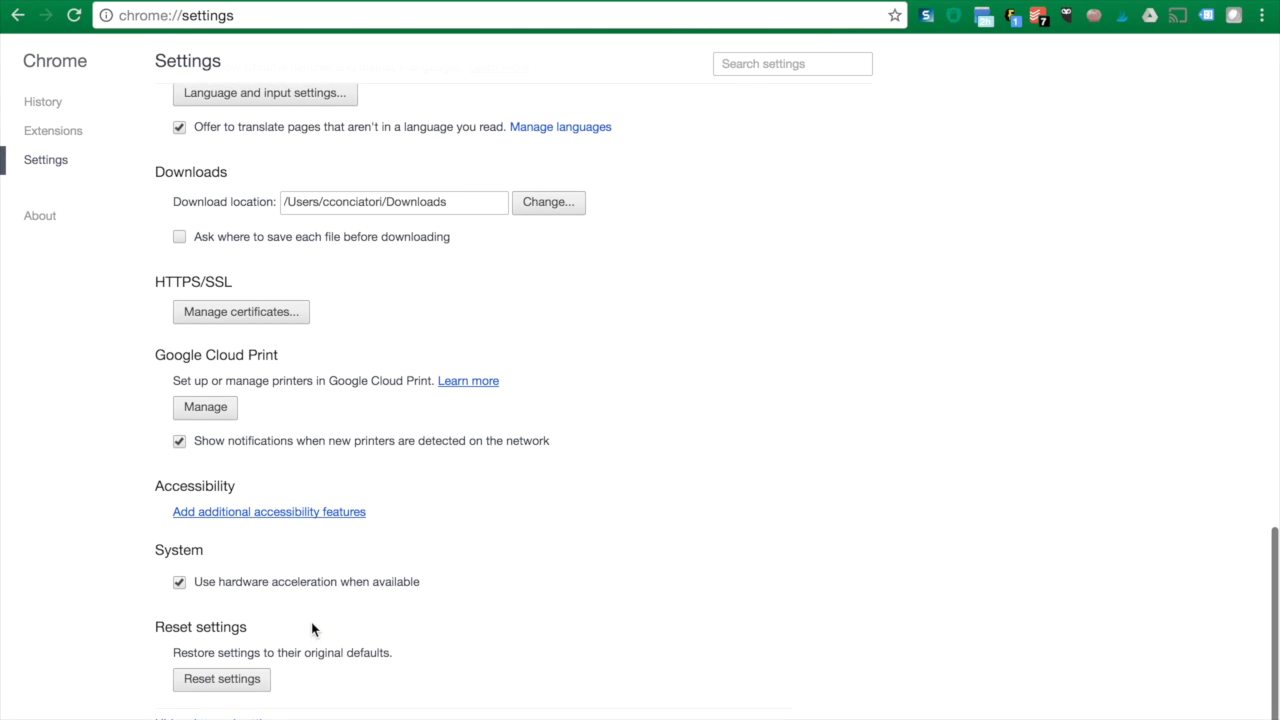